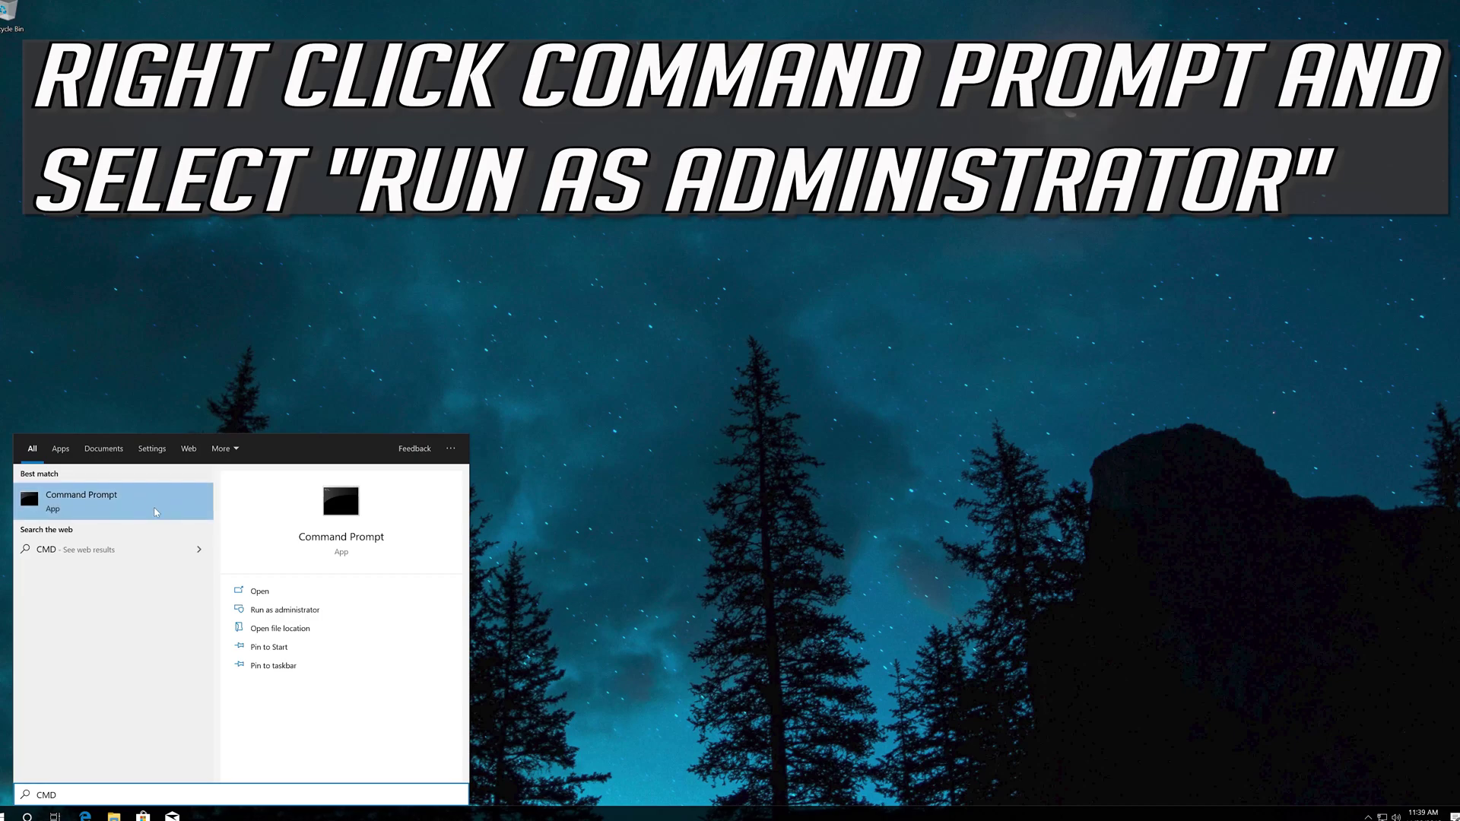
Launch Command Prompt as administrator and approve the UAC elevation prompt.
right_click(157, 512)
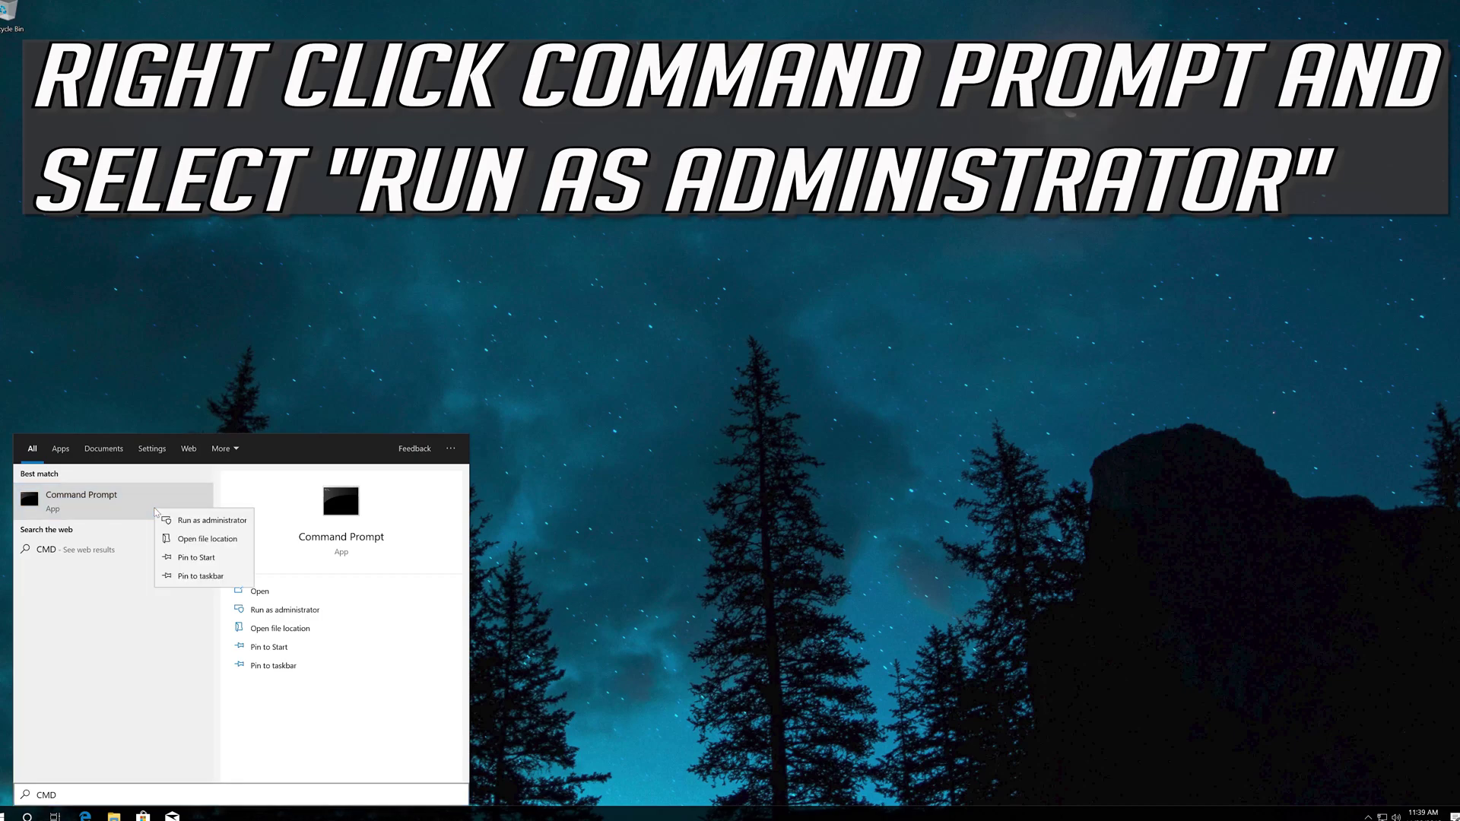
left_click(235, 521)
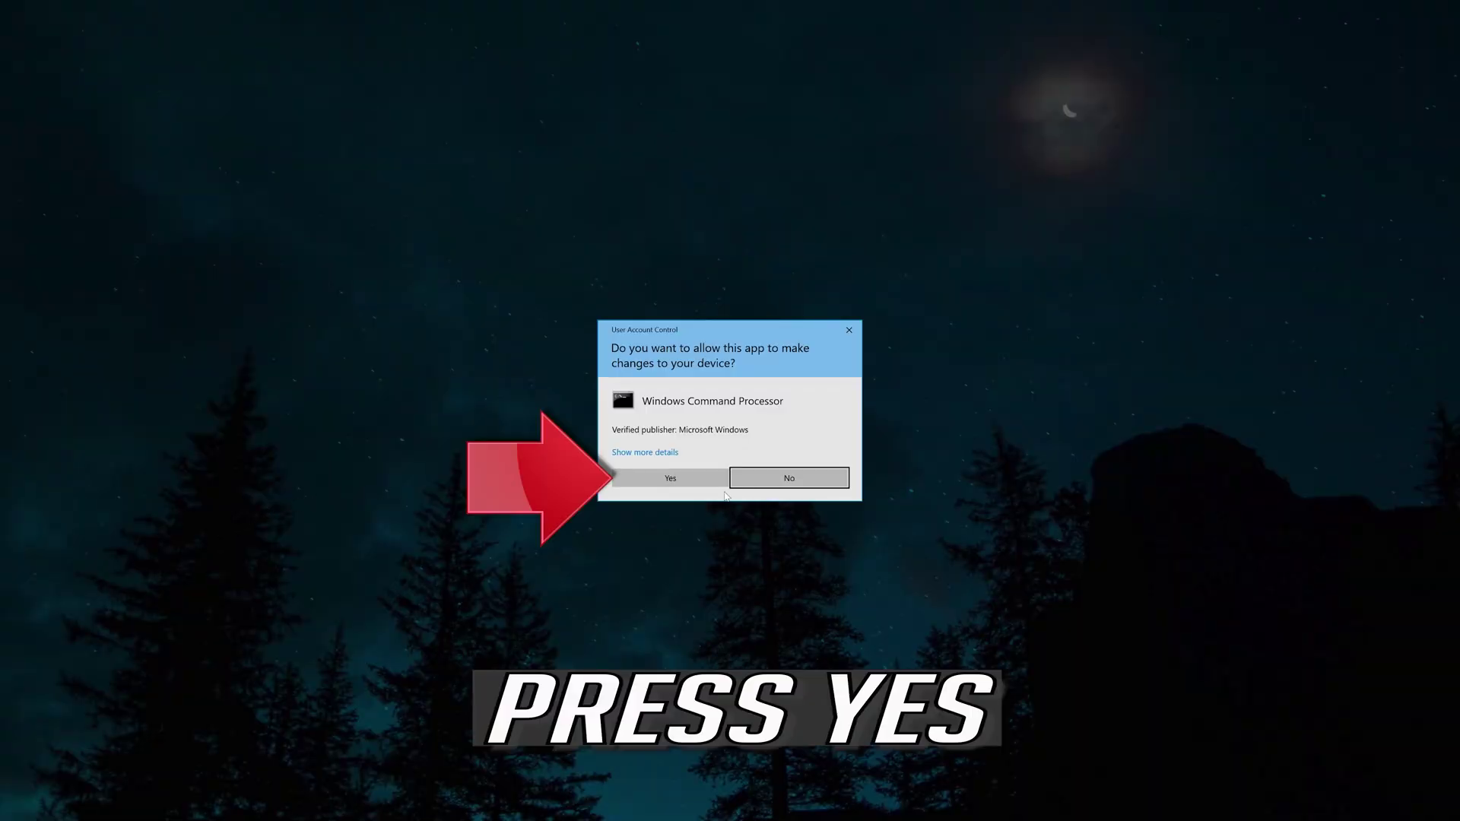
left_click(674, 483)
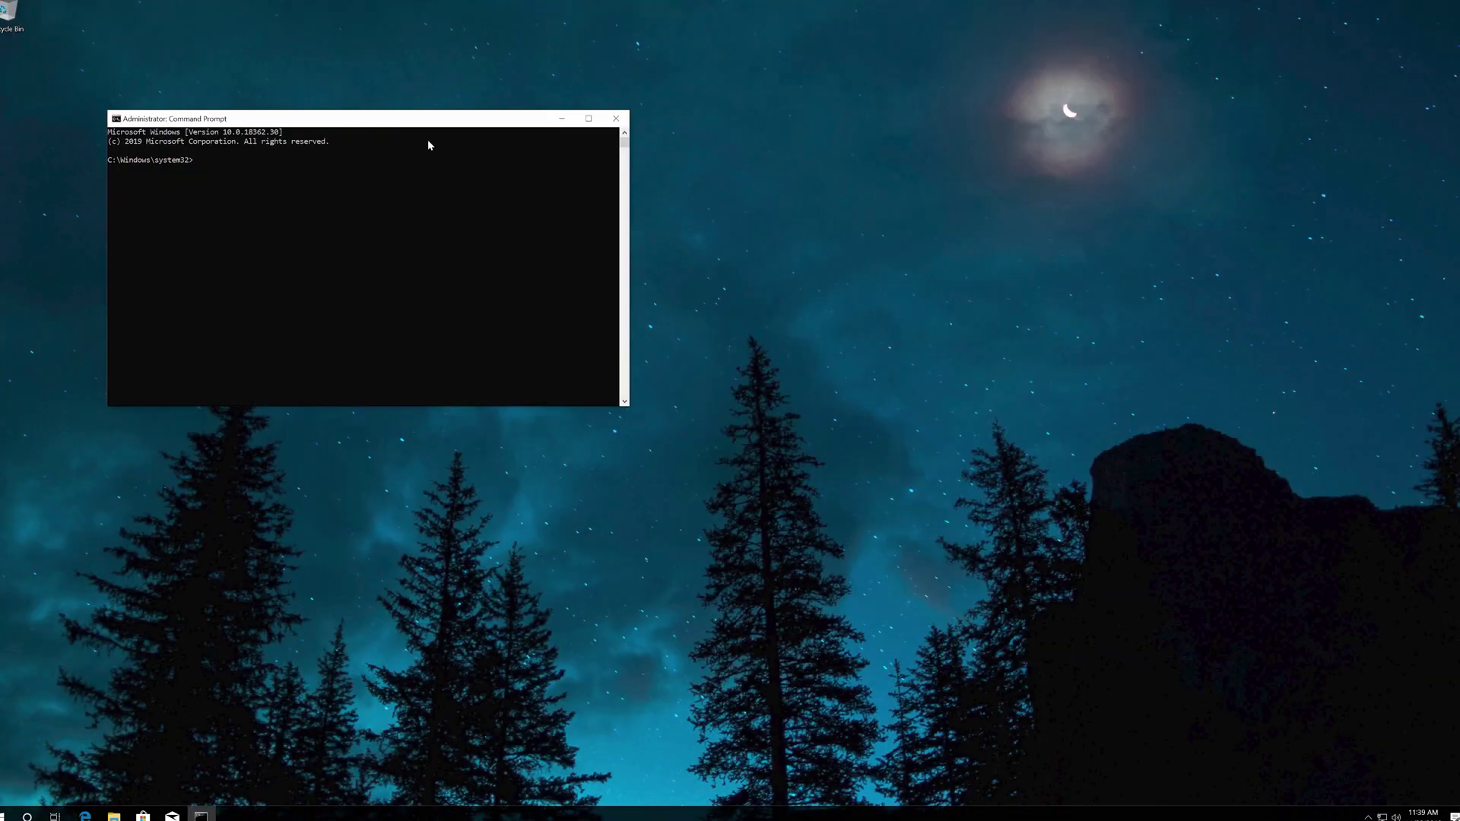
Run net stop wuauserv, net stop bits and net stop cryptsvc to halt the three services.
left_click_drag(432, 130, 790, 249)
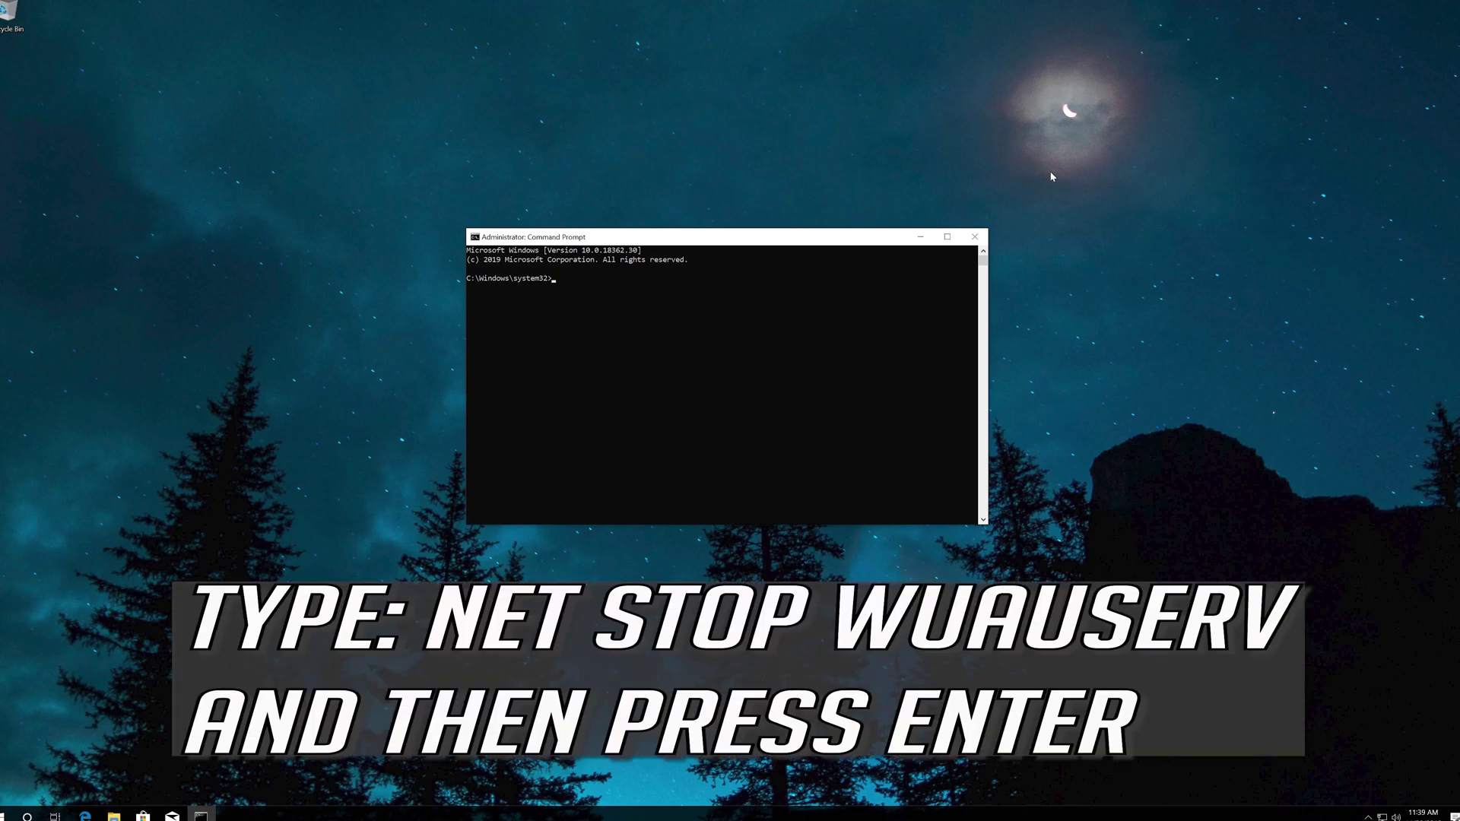
type("net stop wuauserv")
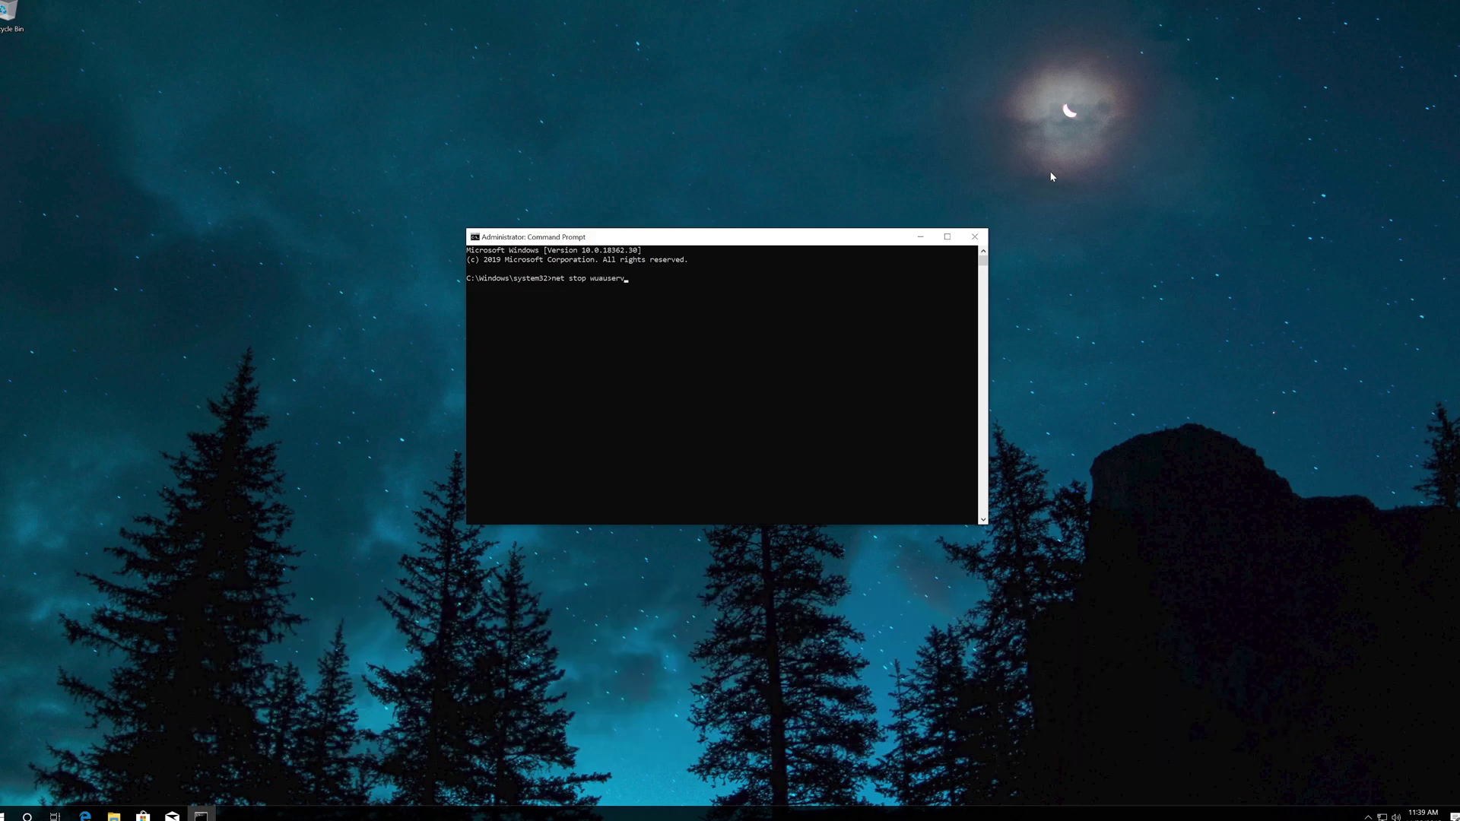
key("Return")
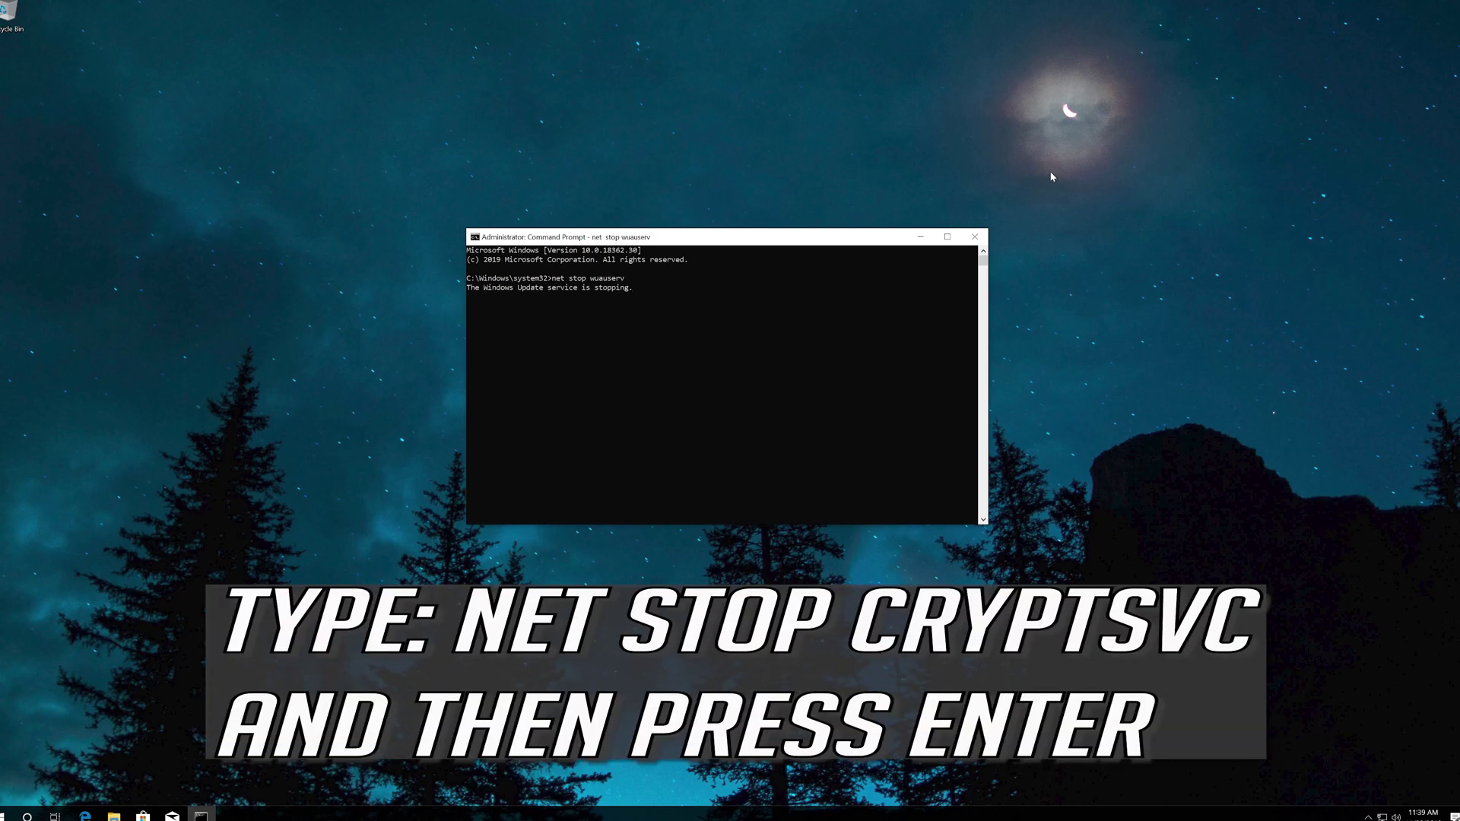
type("net st")
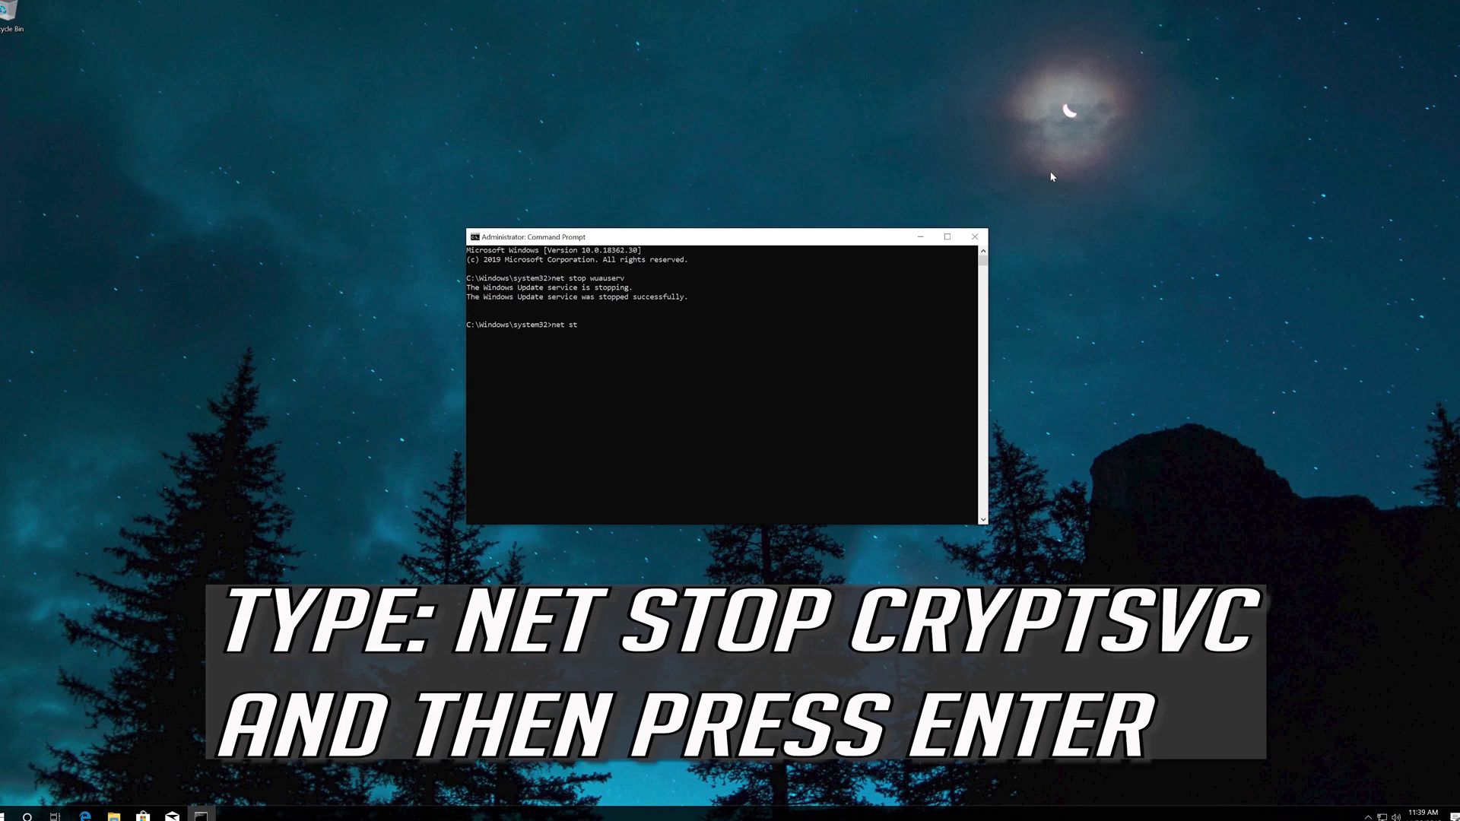
type("op bits")
key("Return")
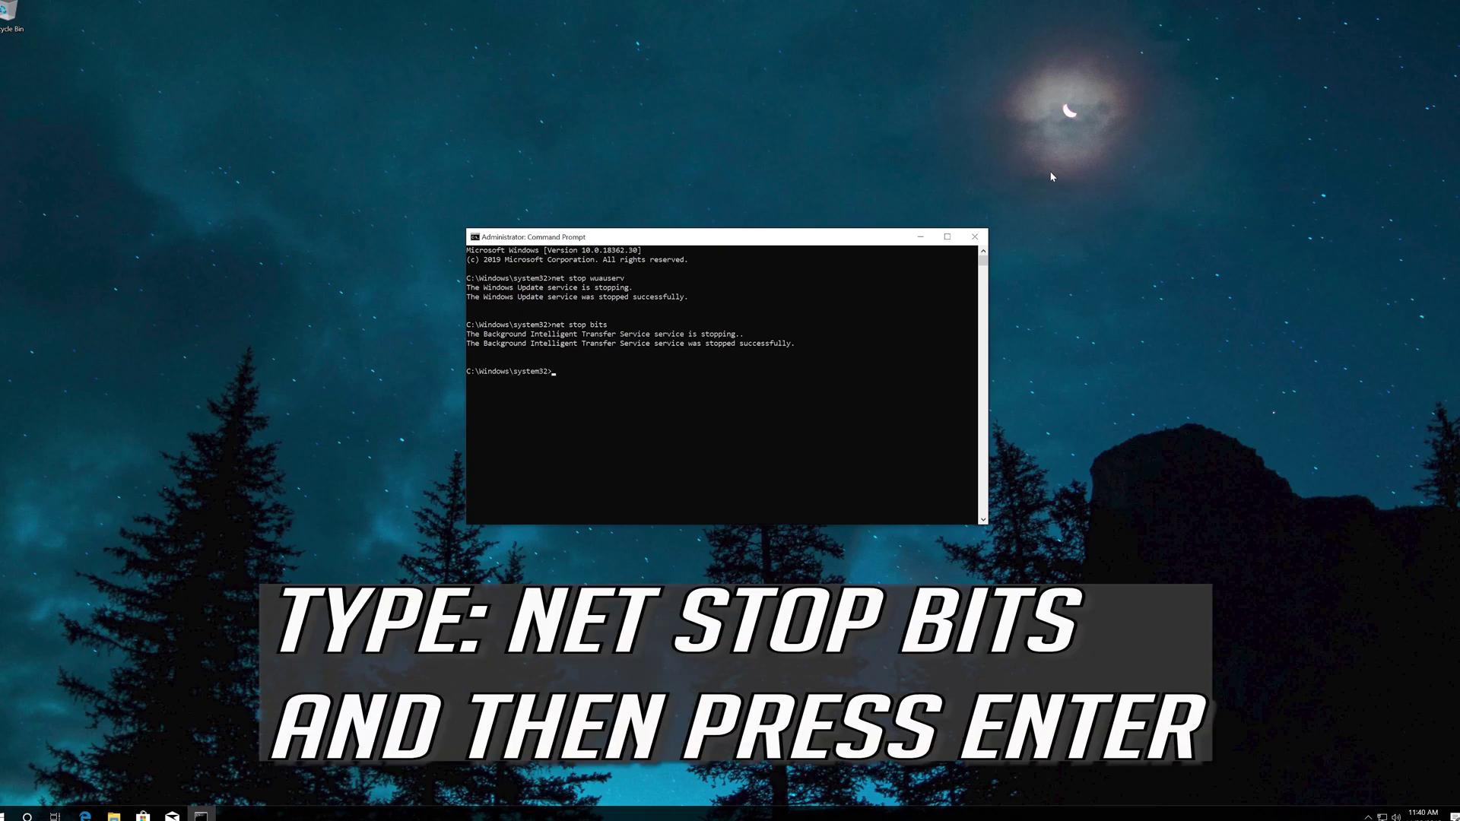
type("net st")
type("op cryptsvc")
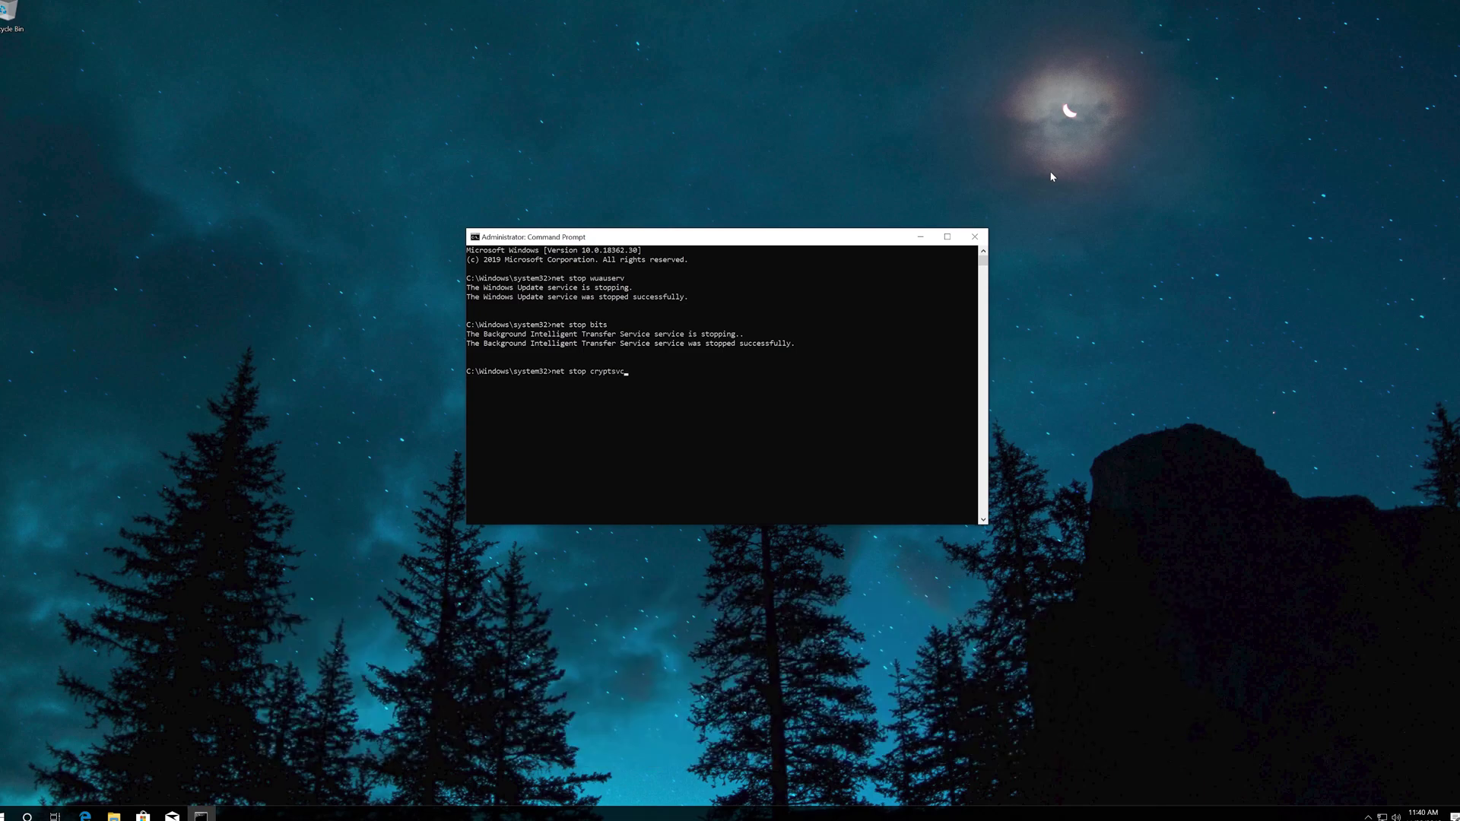
key("Return")
type("ren S")
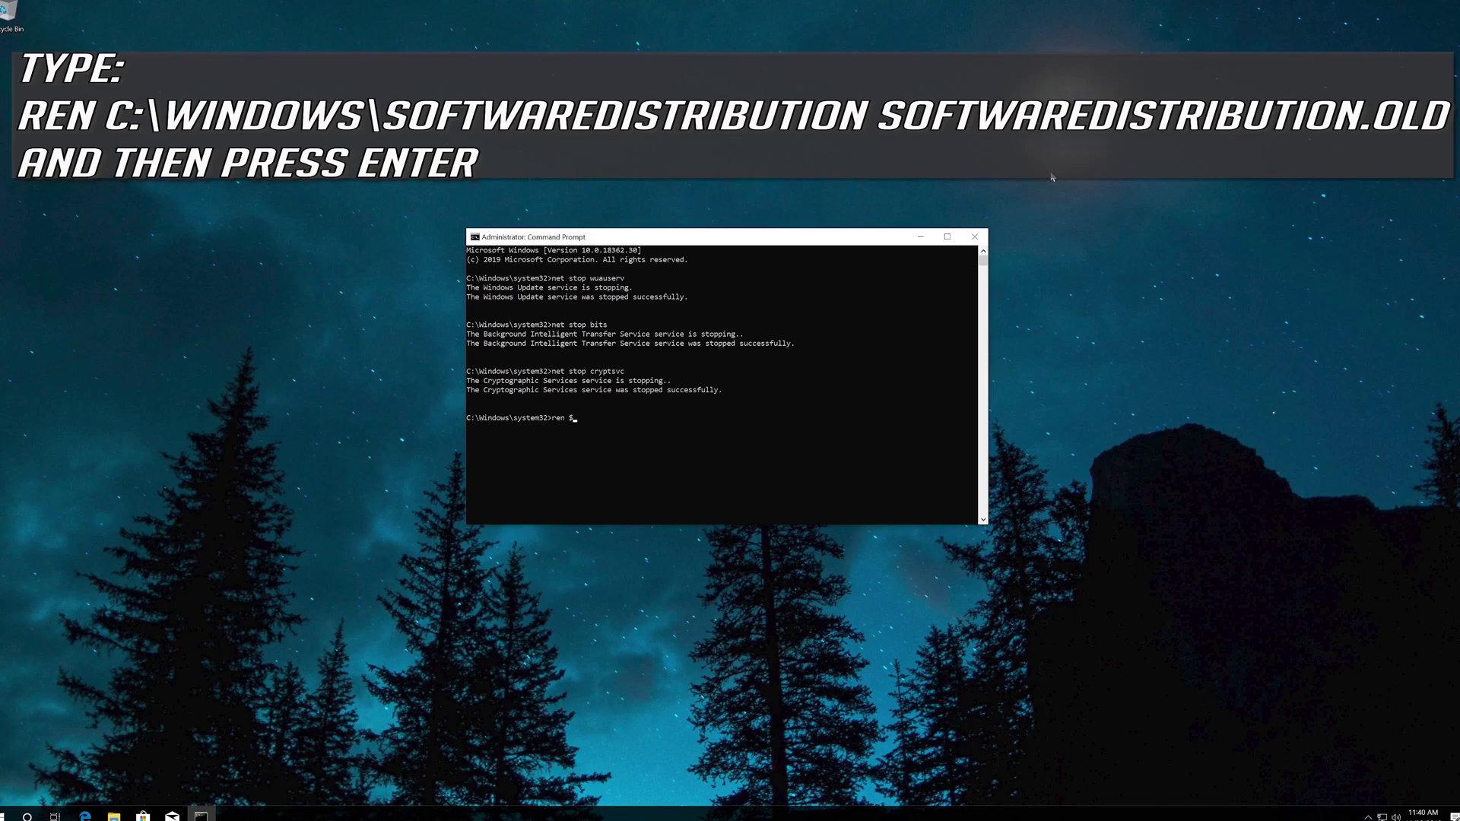
Run ren %systemroot%\System32\Catroot2 Catroot2.old to rename the Catroot2 folder.
key("BackSpace")
type("st")
type("%")
type("m")
type("32\\")
type("C")
type("root2.")
type("old")
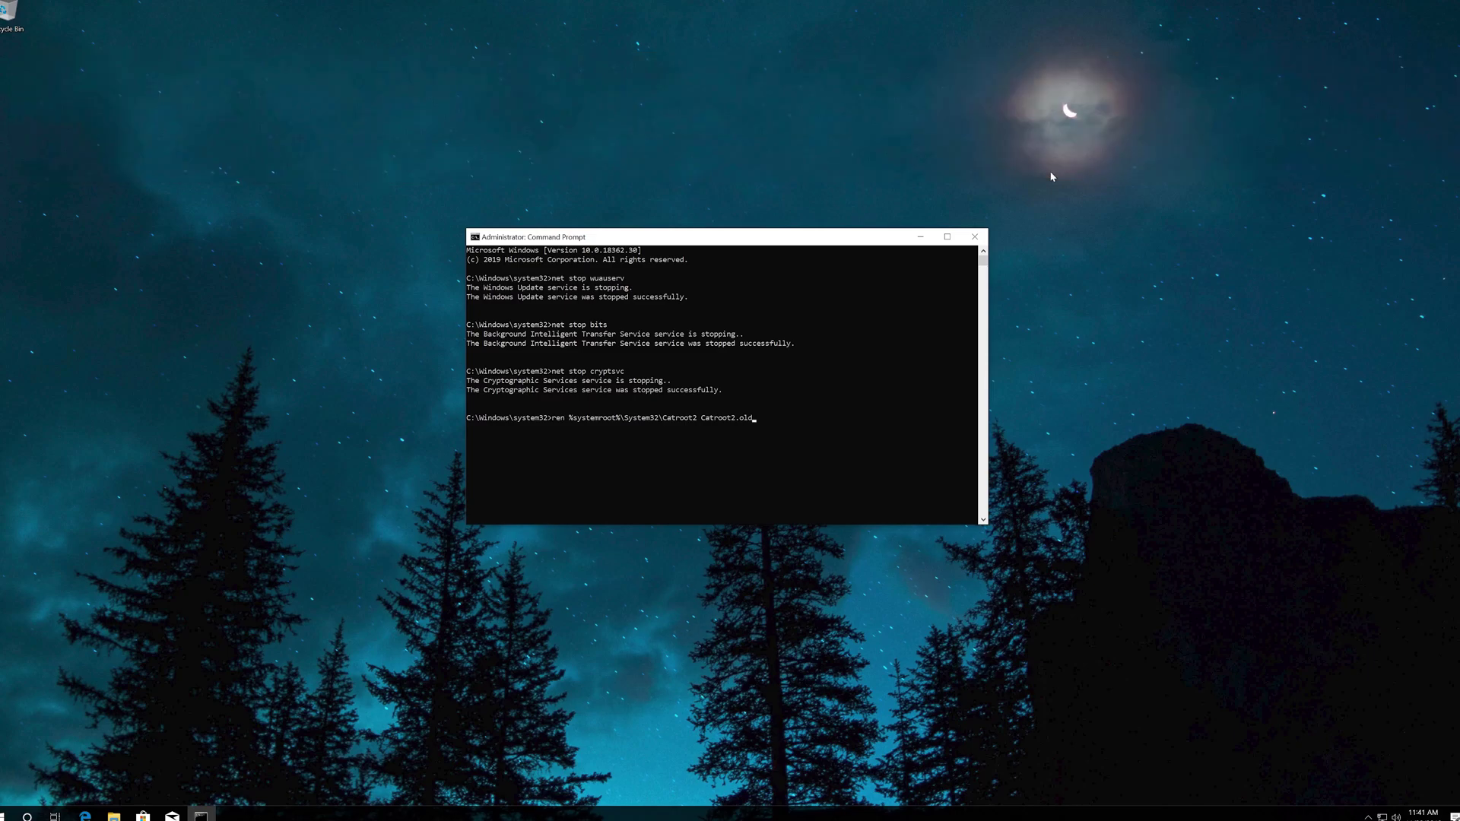
key("Return")
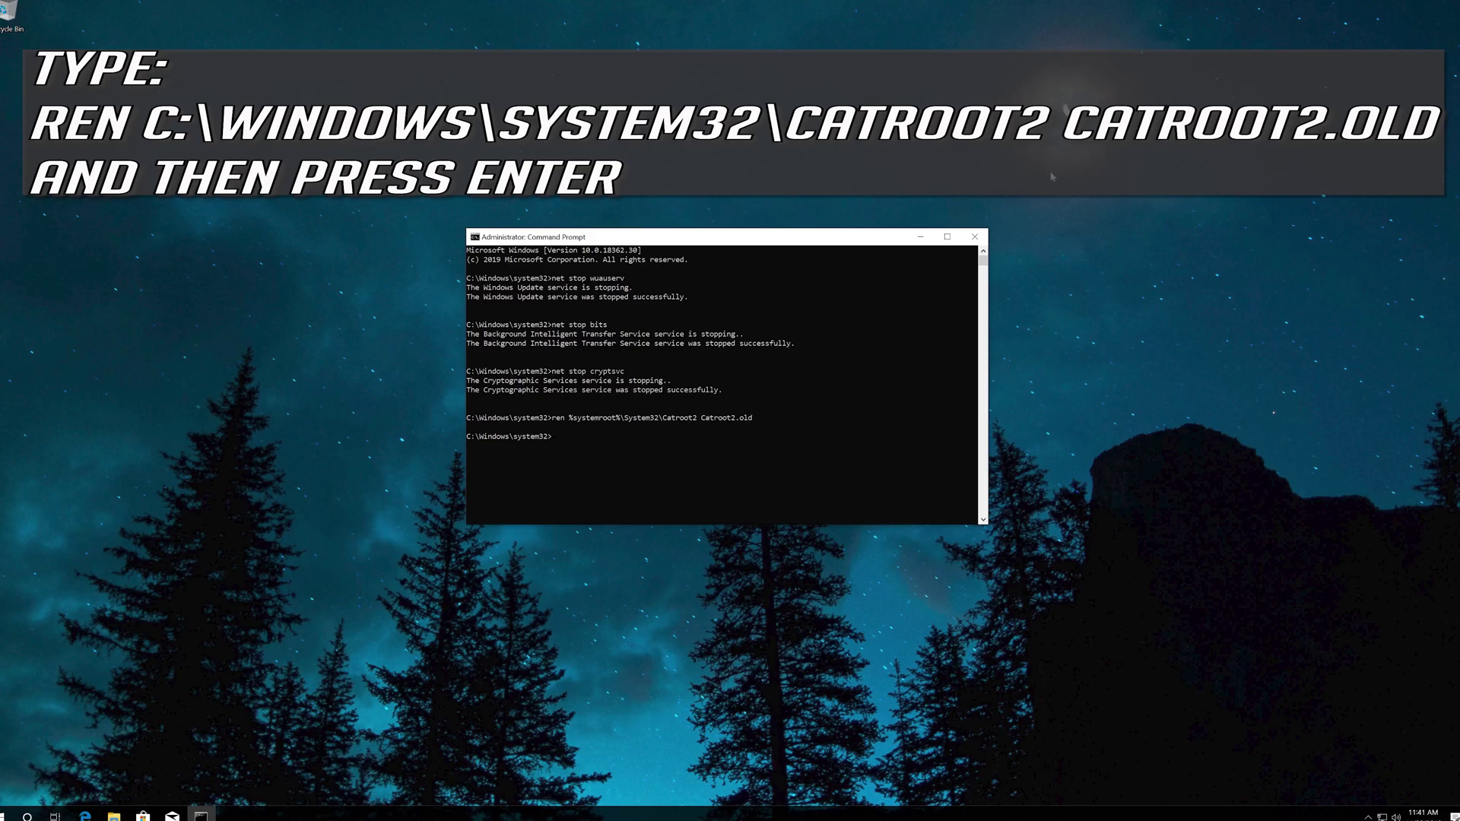
type("ren ")
type("%s")
type("ystemr")
type("oo")
type("Softwa")
type("reDistribution Sof")
type("twareDi")
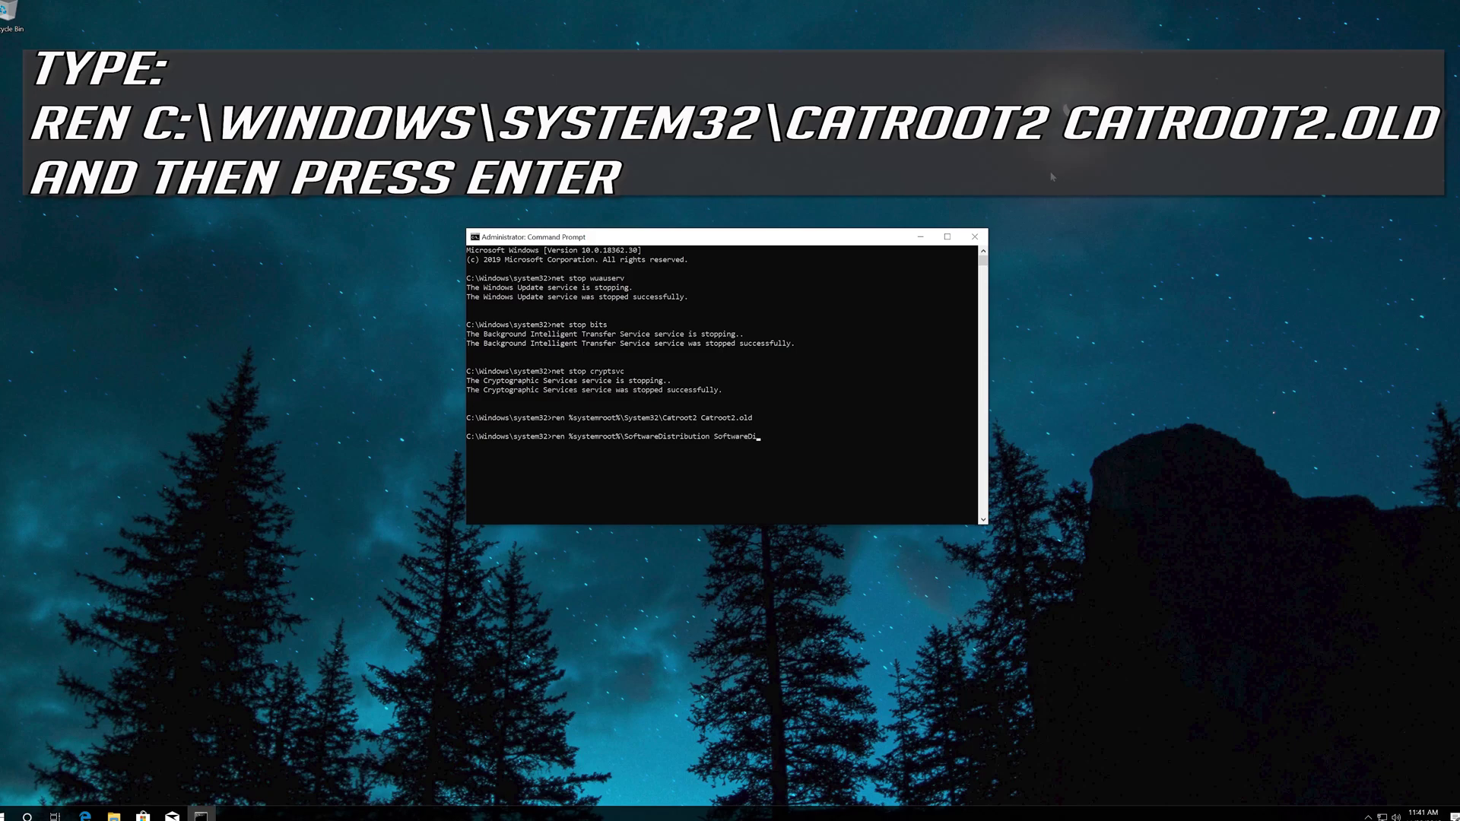
type("stributi")
type("on.")
type("old")
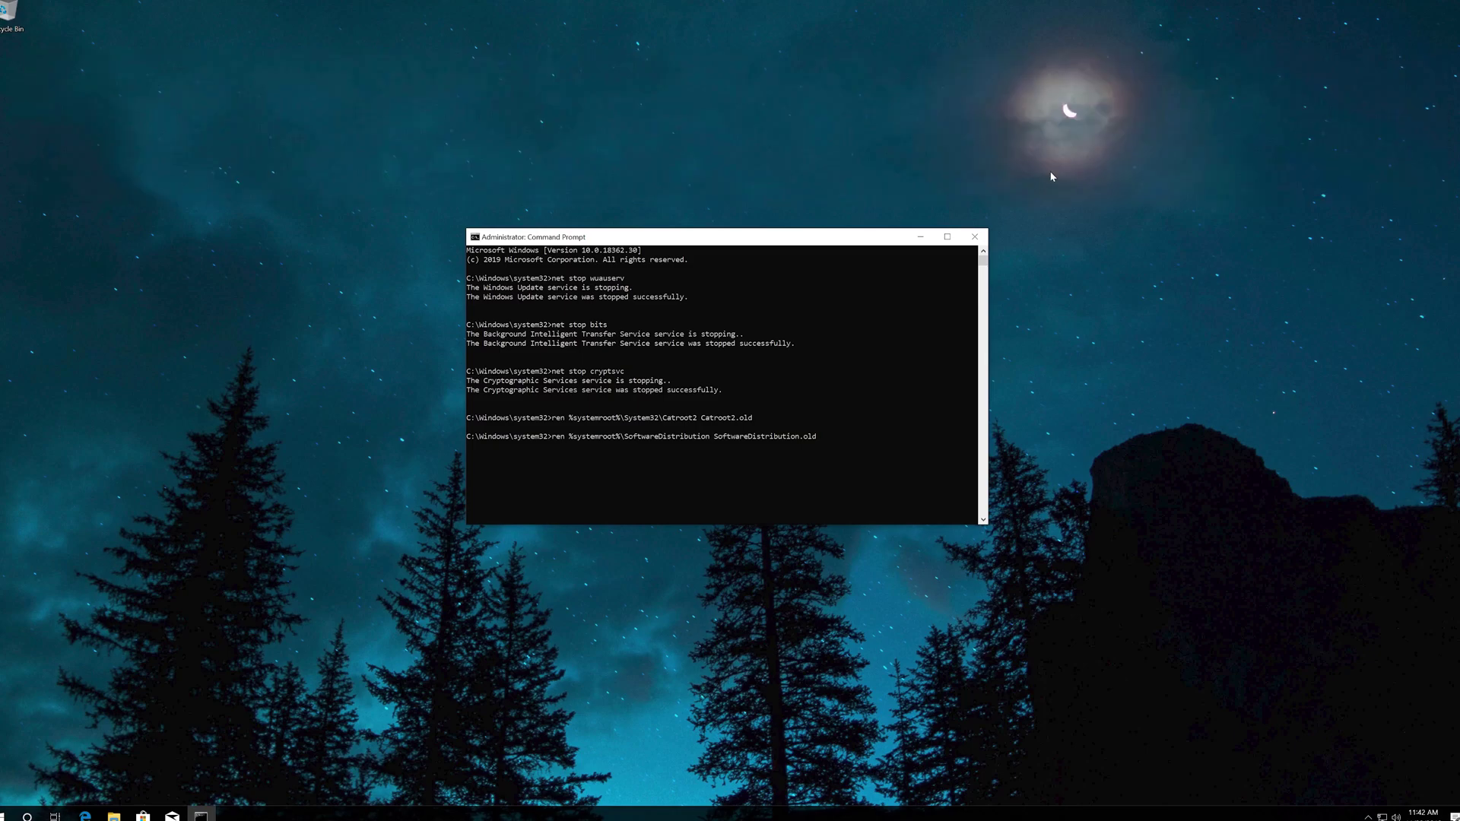
Run the rename of %systemroot%\SoftwareDistribution to SoftwareDistribution.old.
key("Return")
type("n")
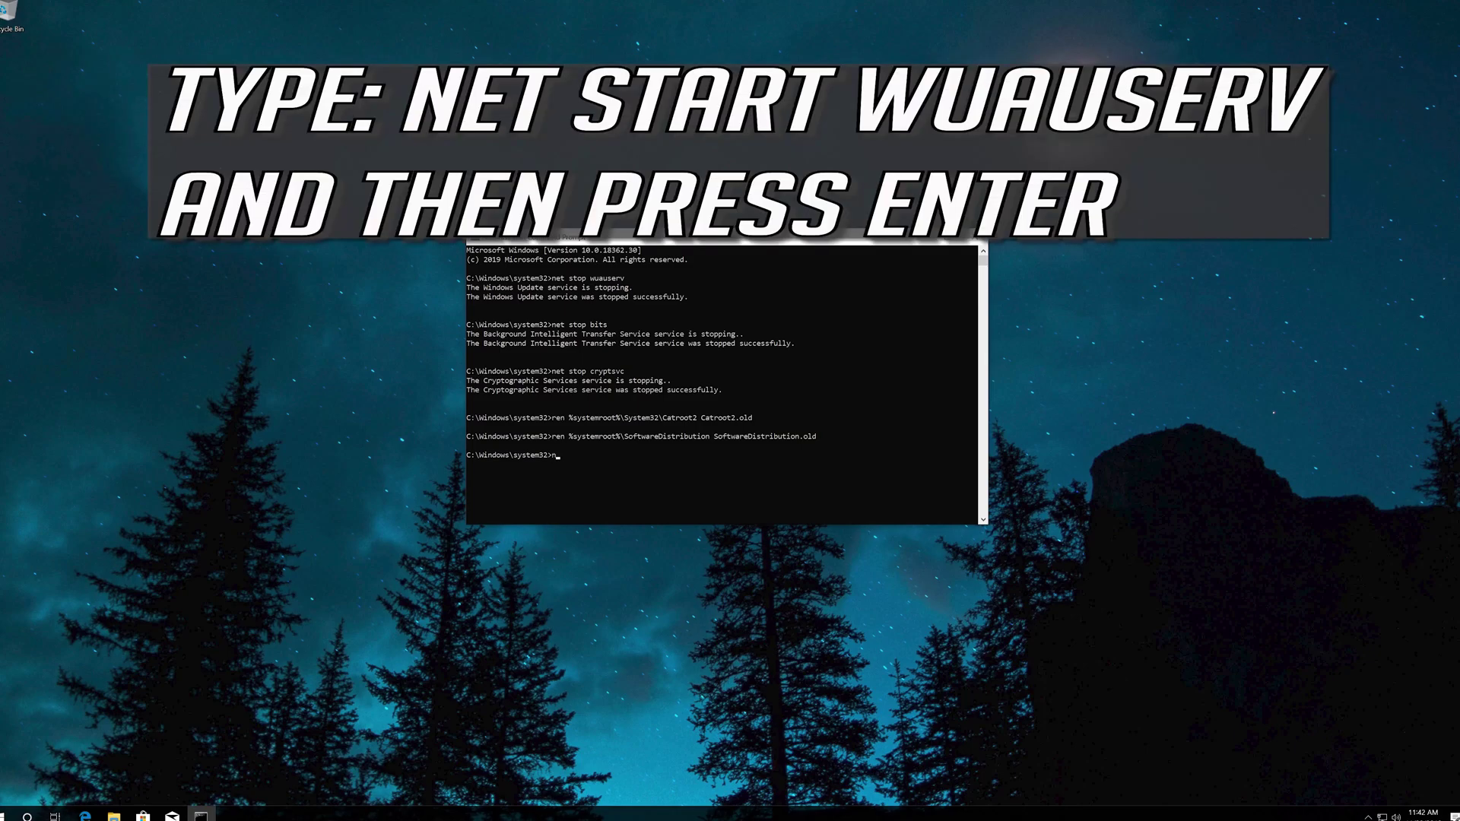
type("et start wuau")
type("serv")
Run net start wuauserv, bits and cryptsvc to restart the services, then exit the console.
key("Return")
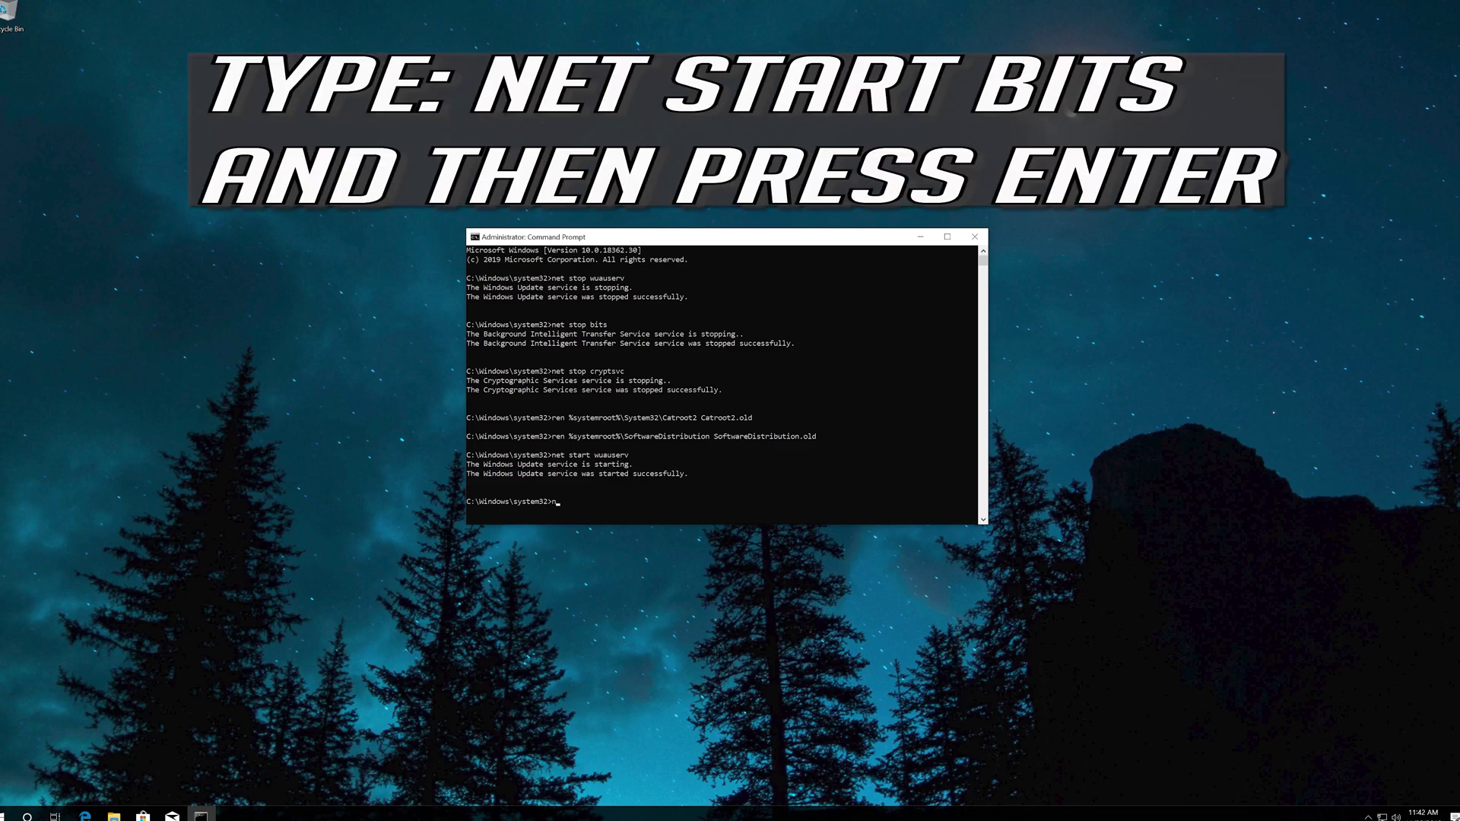
type("et start bits")
key("Return")
type("n")
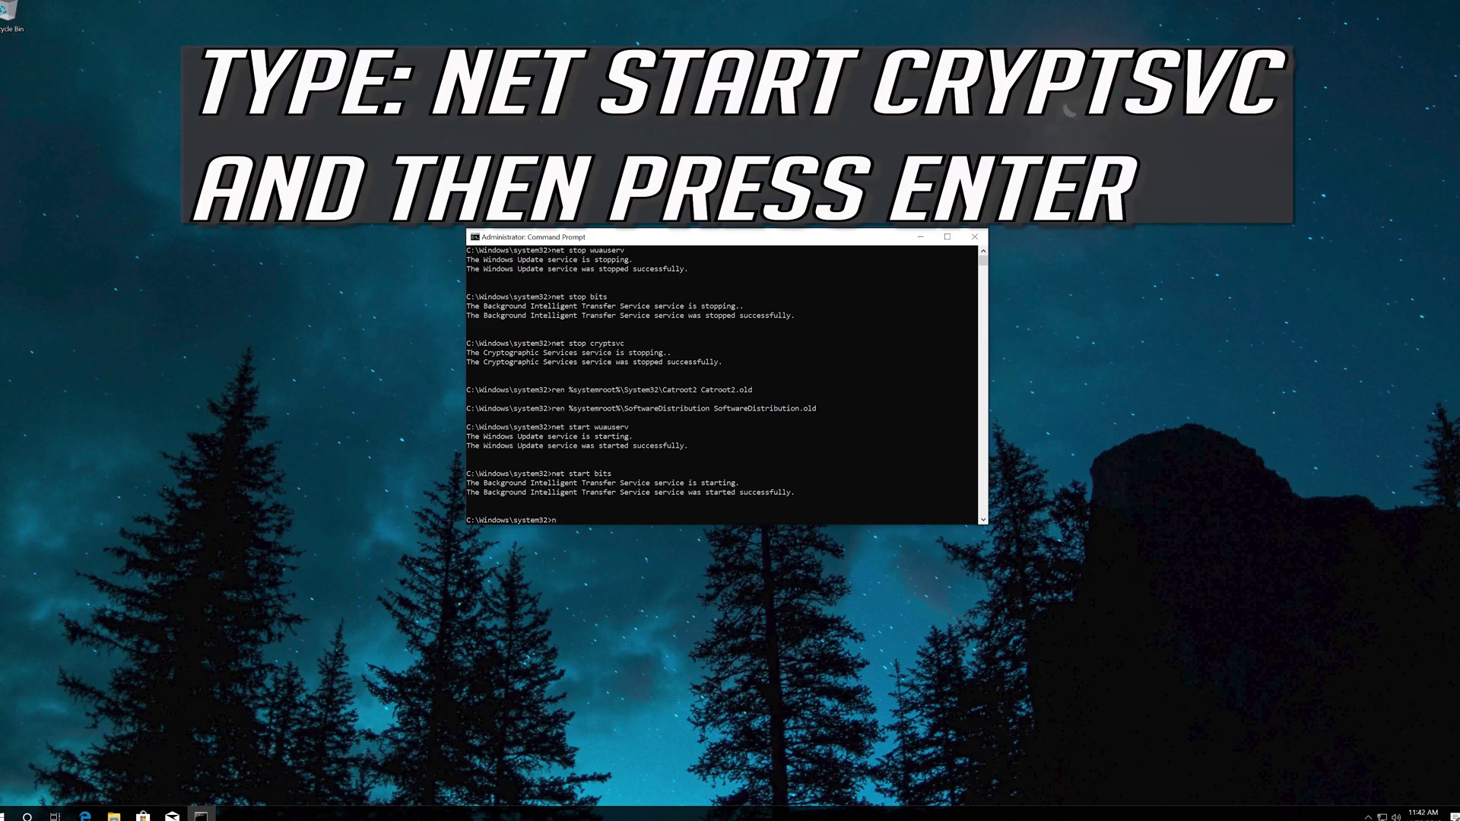
type("et start cryptsvc")
key("Return")
type("exit")
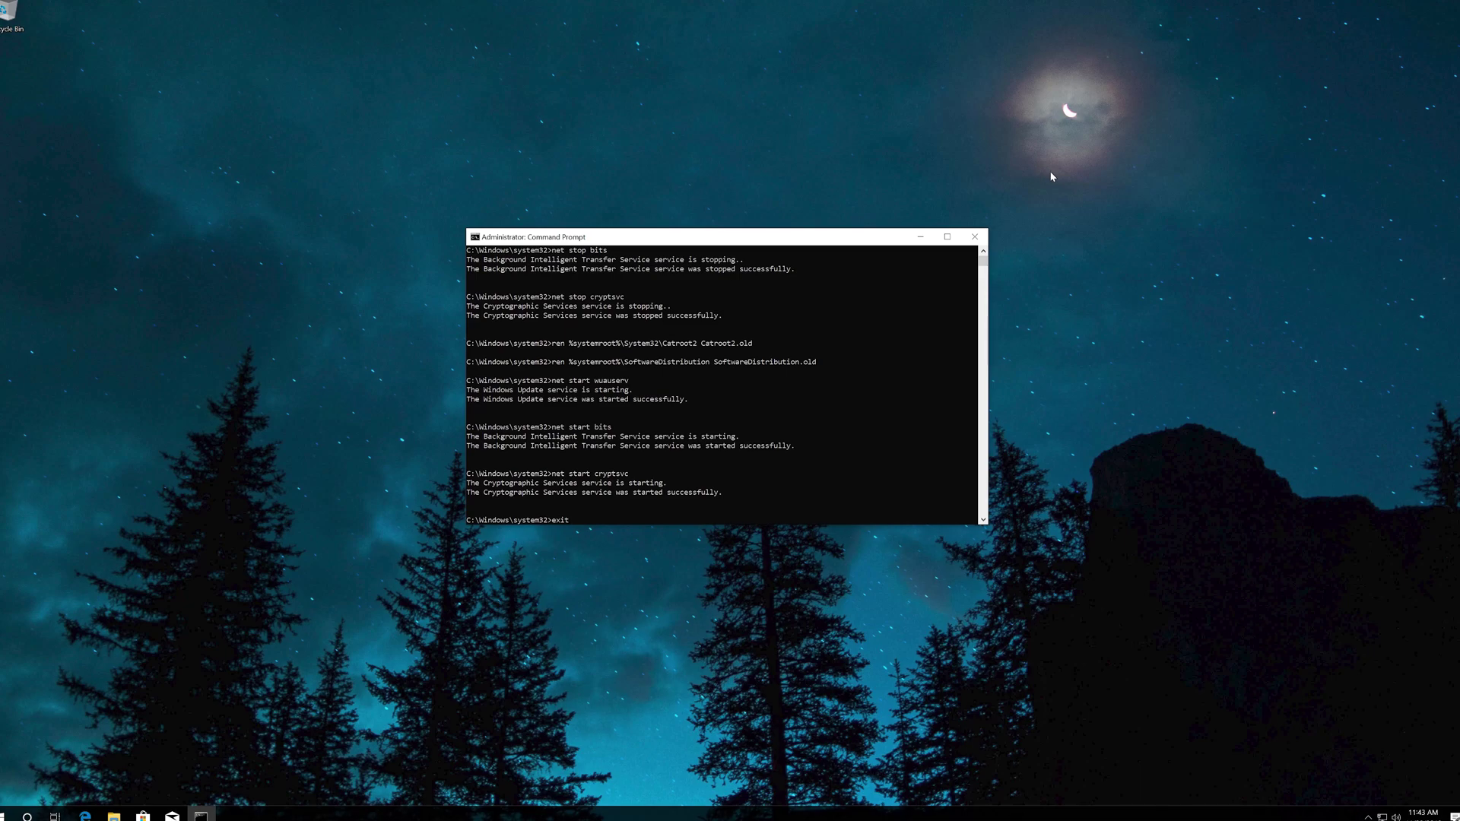
key("Return")
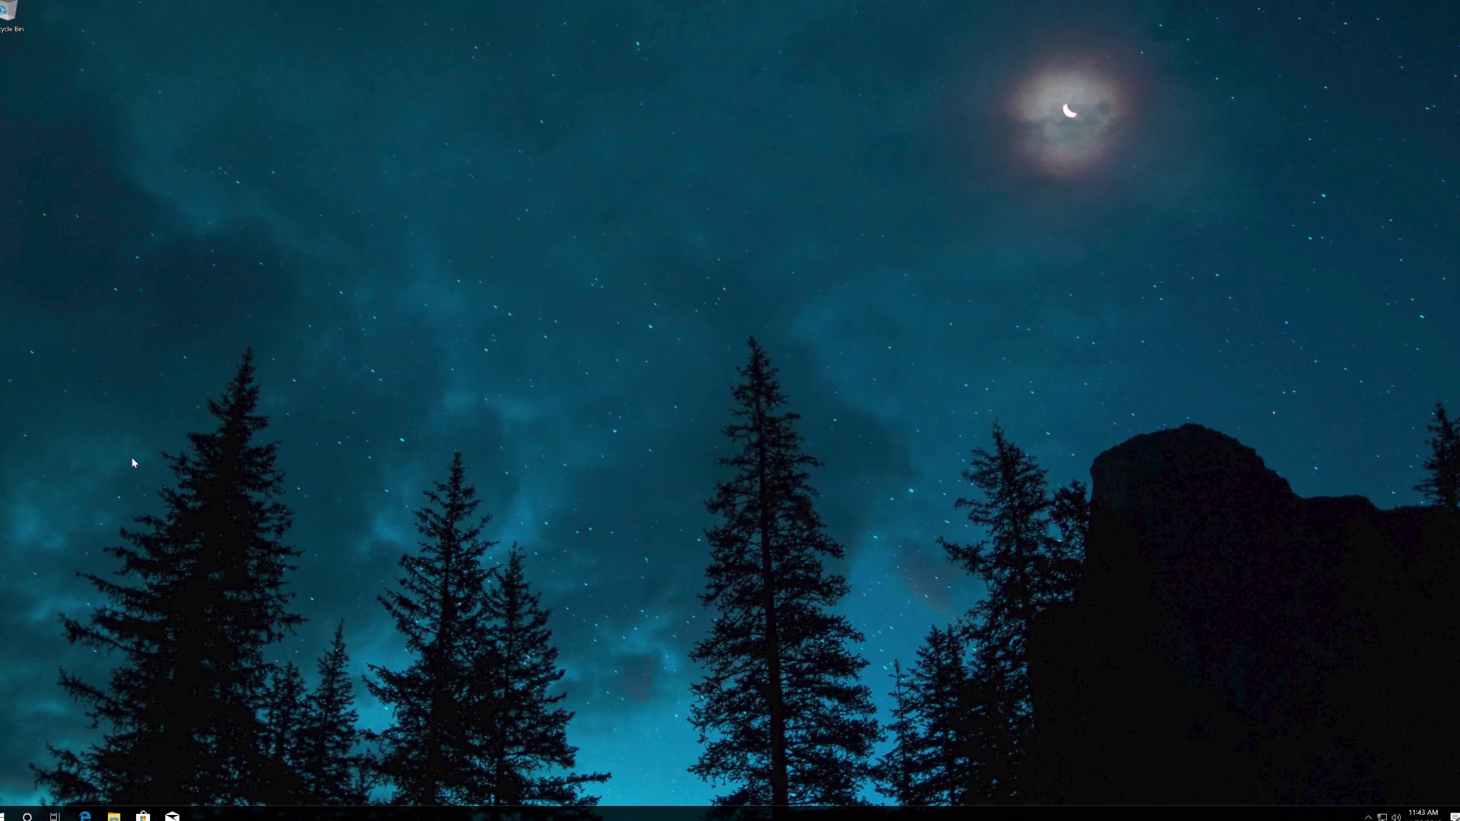
Launch Control Panel from a Start menu search.
left_click(6, 815)
key("super")
type("control panel")
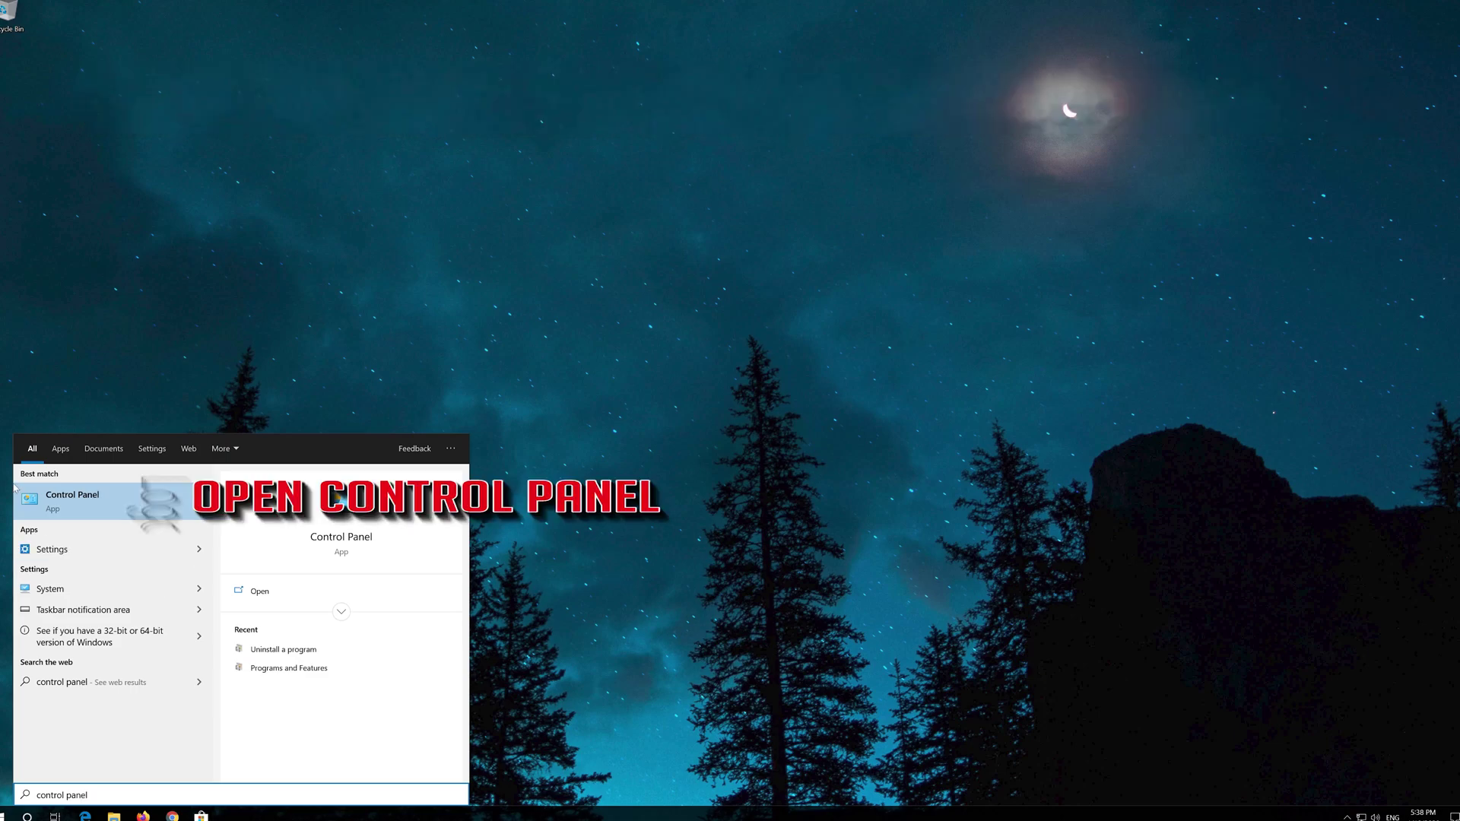
left_click(123, 504)
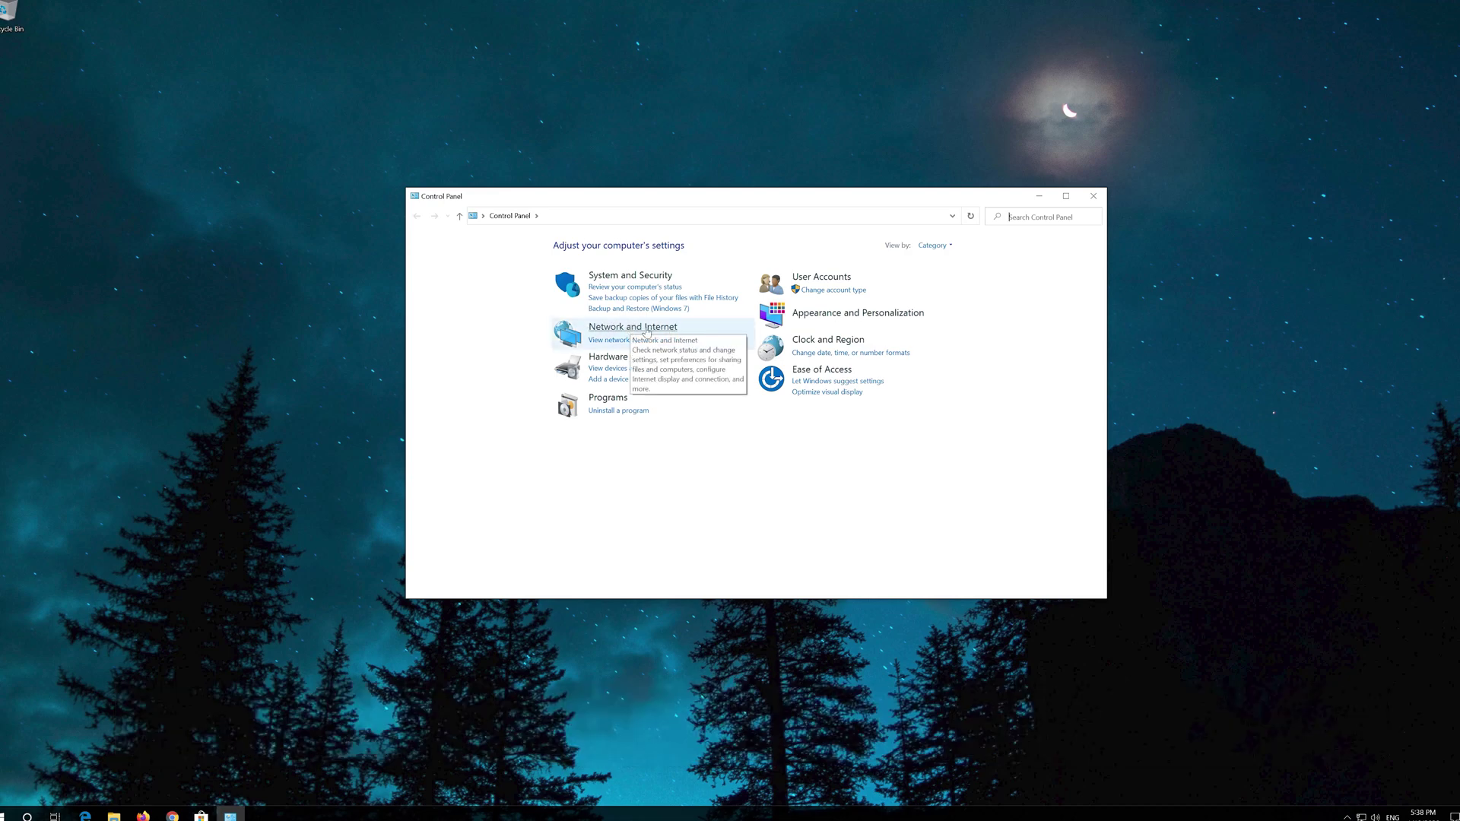
Navigate through Network and Internet to Network and Sharing Center's adapter settings.
left_click(647, 330)
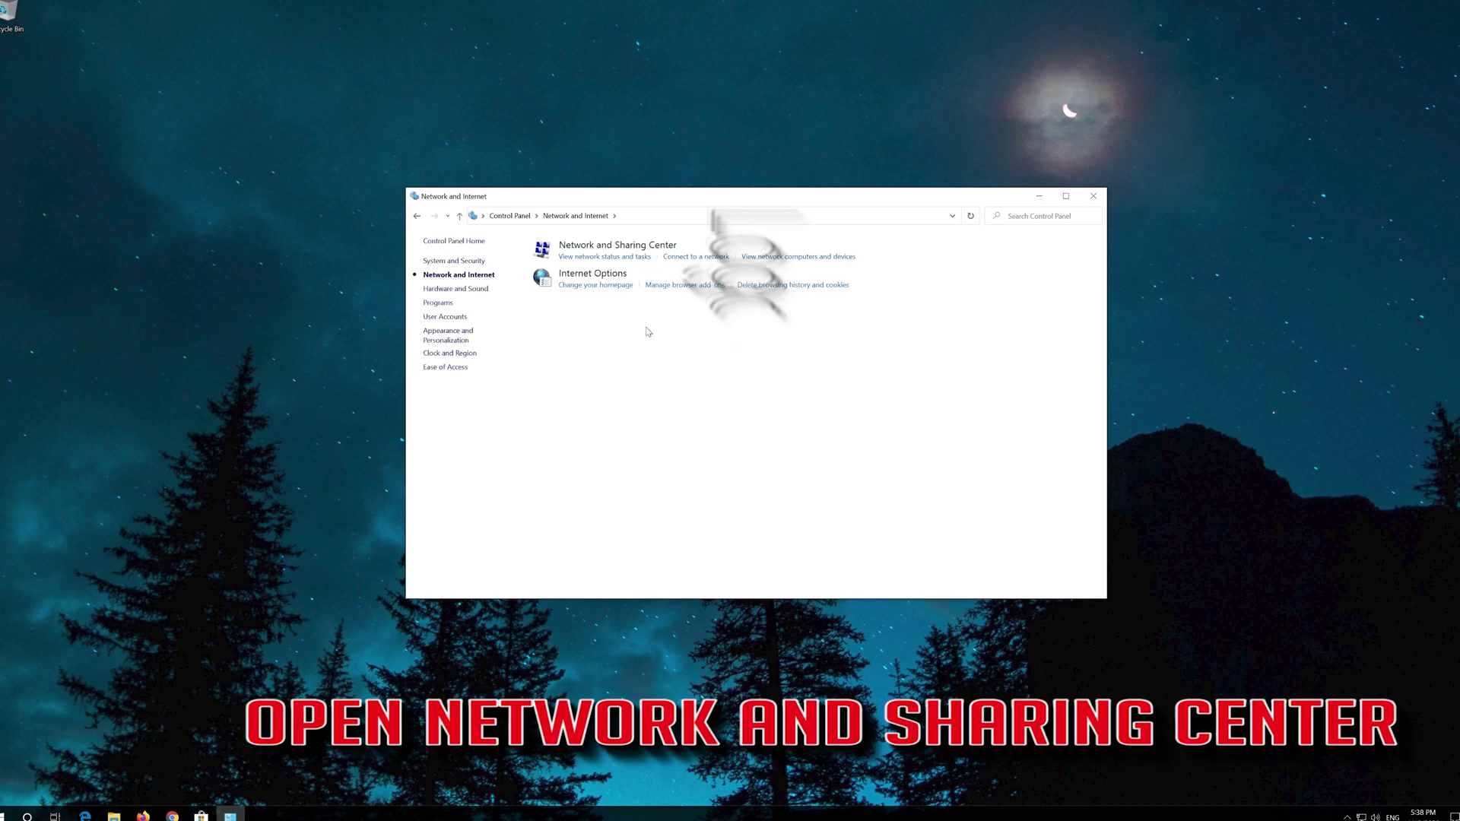
left_click(629, 247)
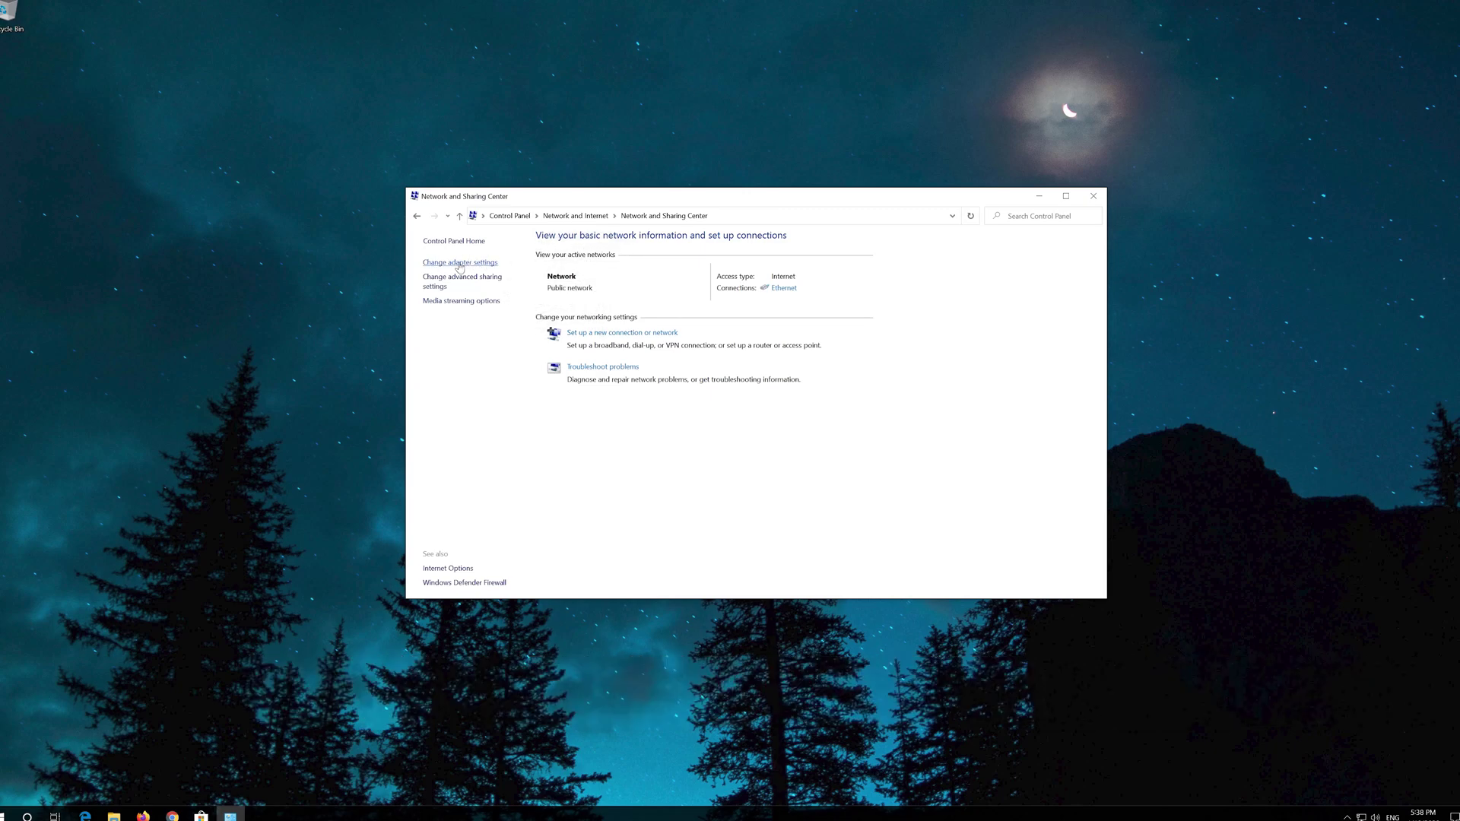
left_click(460, 263)
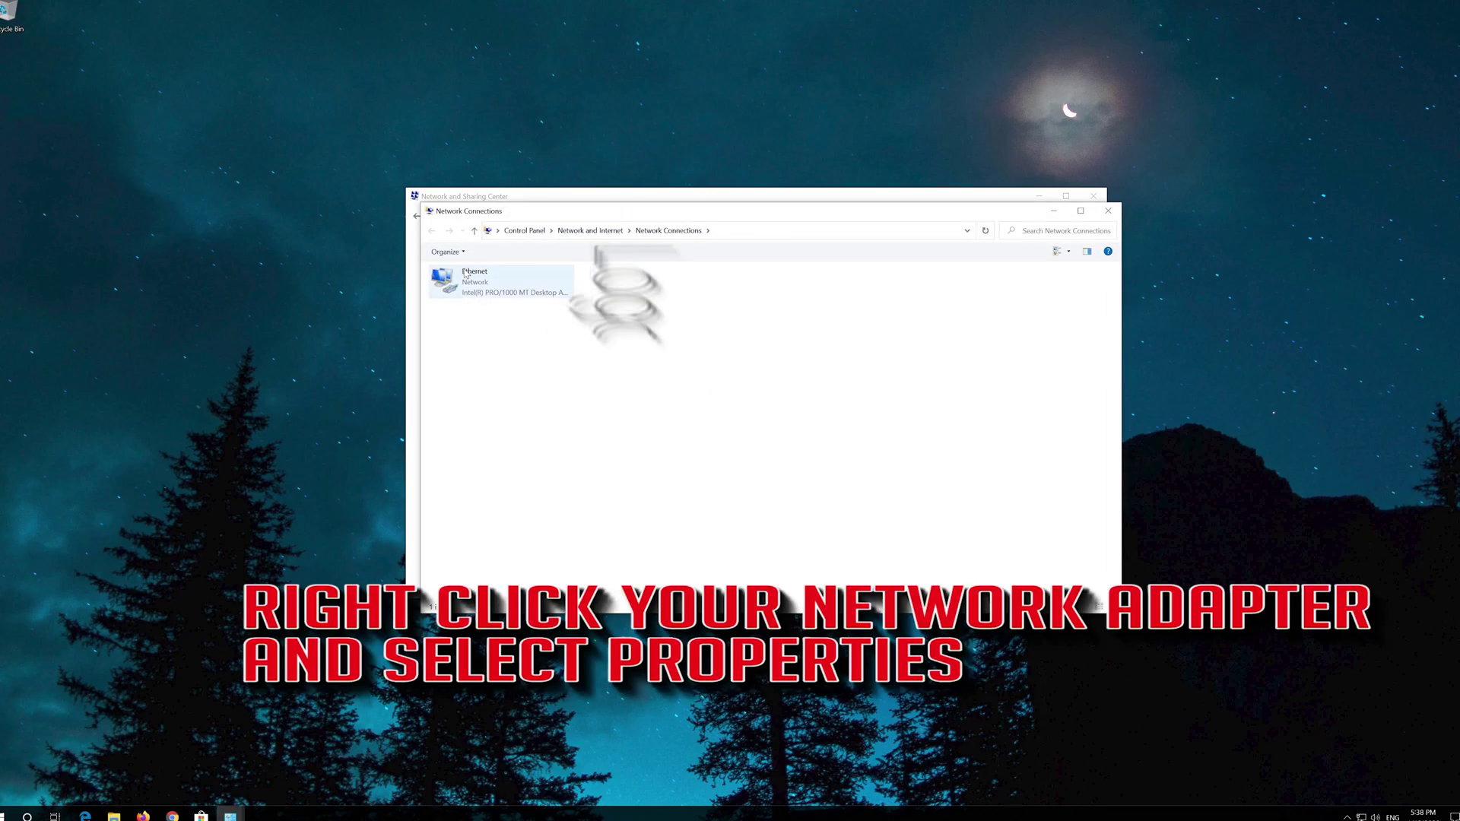
Bring up the Ethernet adapter's Properties dialog.
left_click(471, 280)
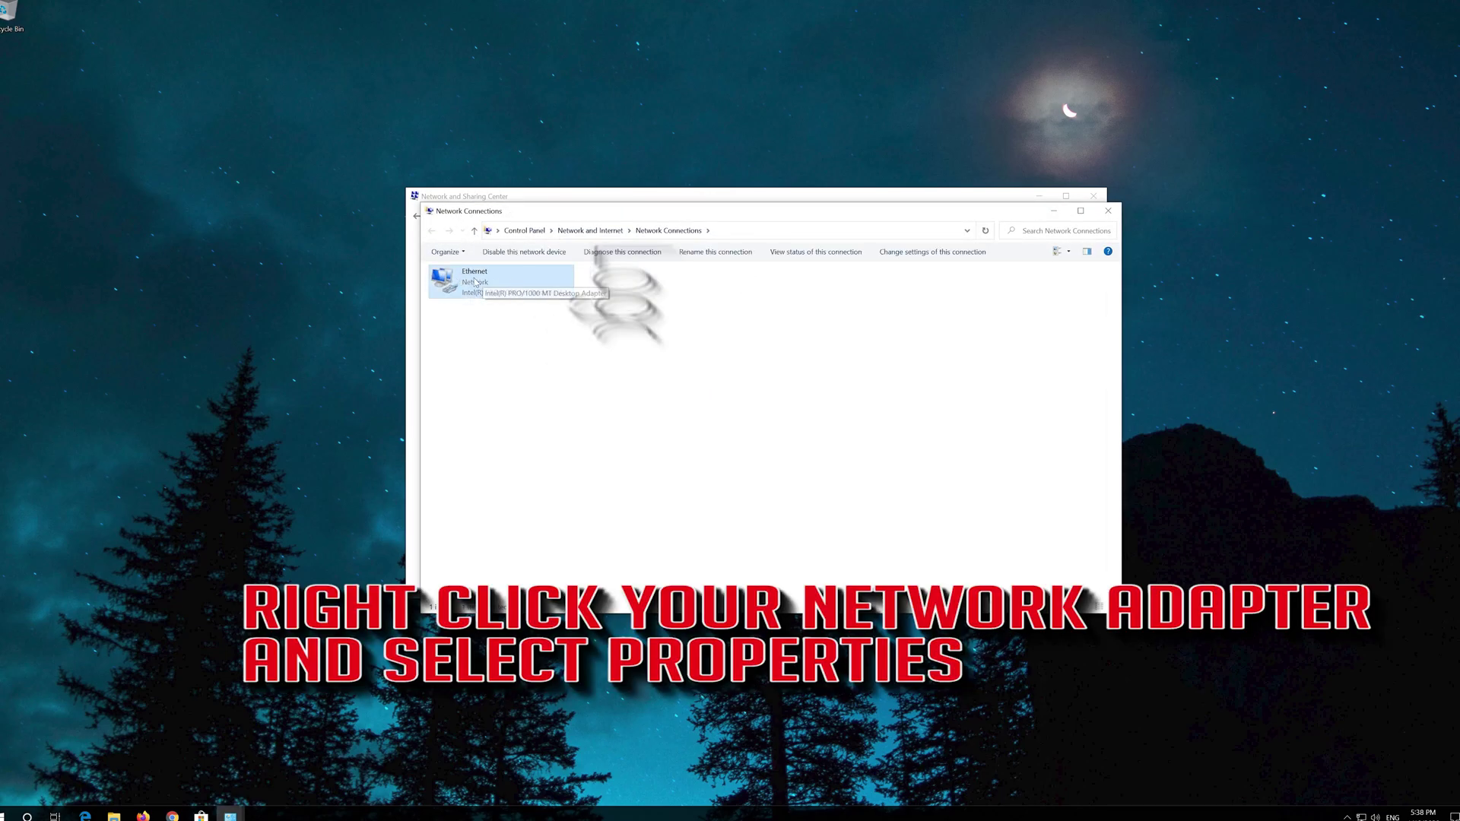
right_click(497, 281)
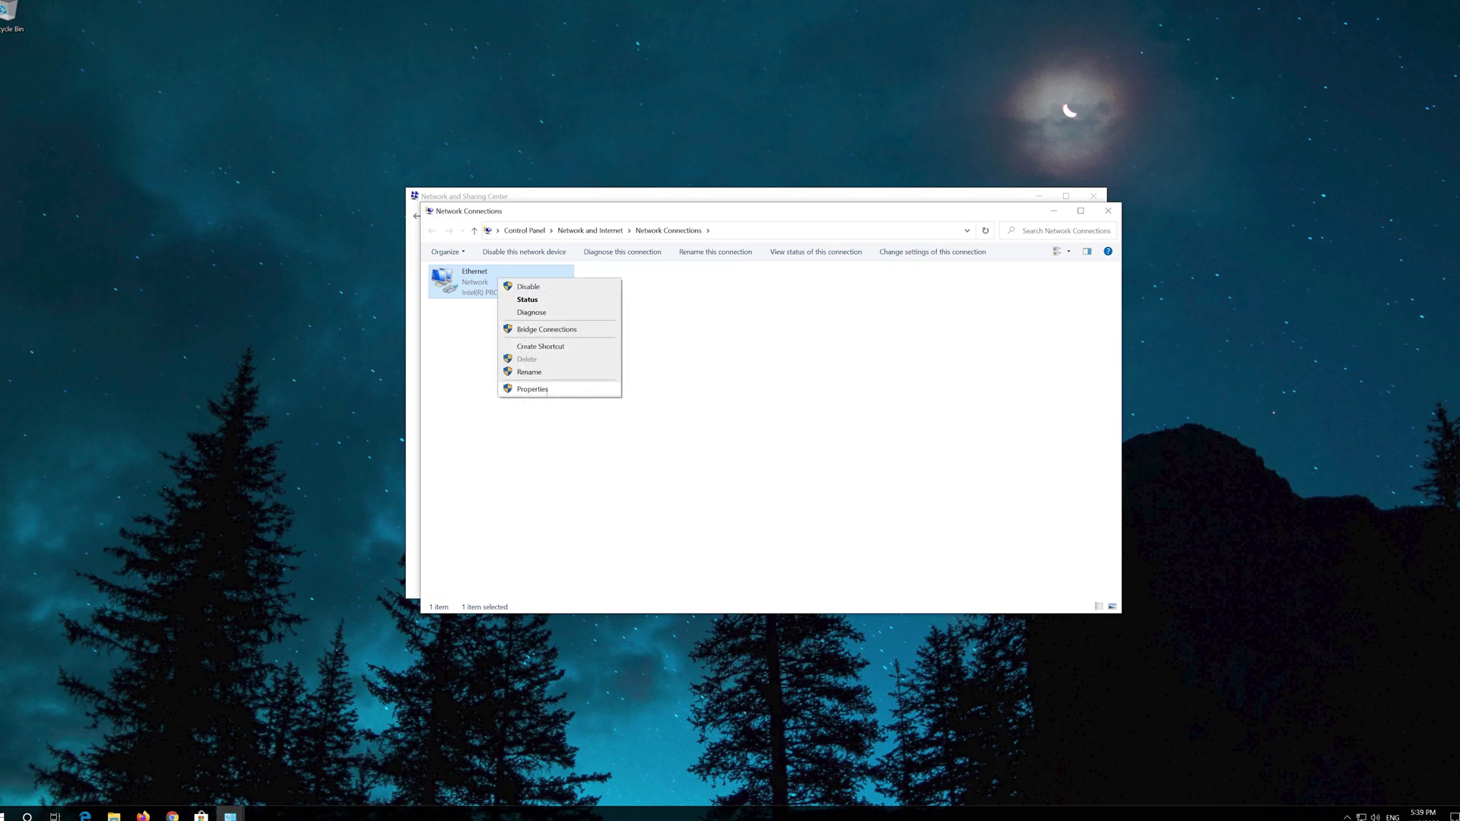
left_click(547, 390)
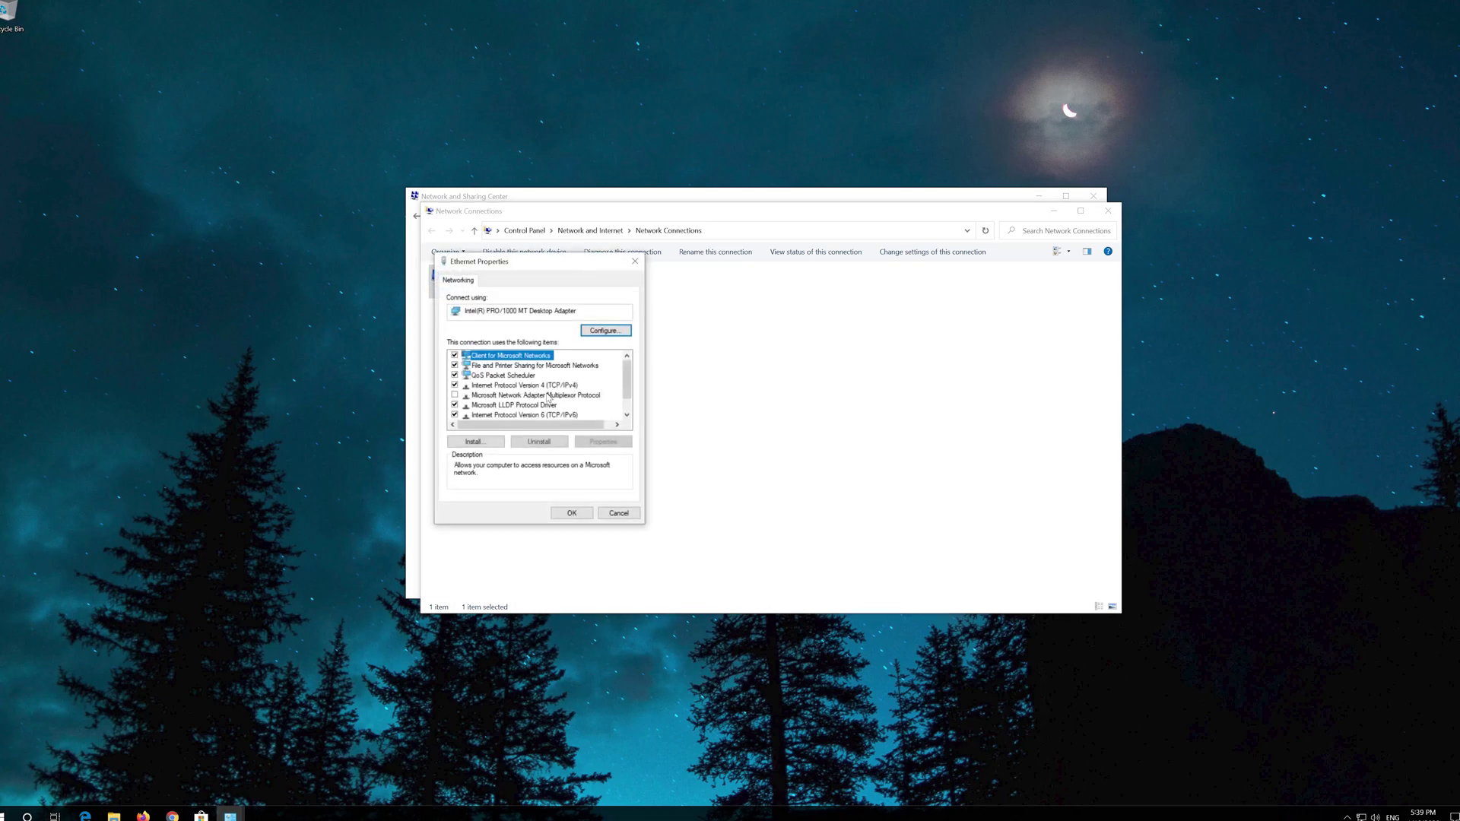
Select Internet Protocol Version 4 (TCP/IPv4) and bring up its Properties.
left_click_drag(536, 263, 768, 274)
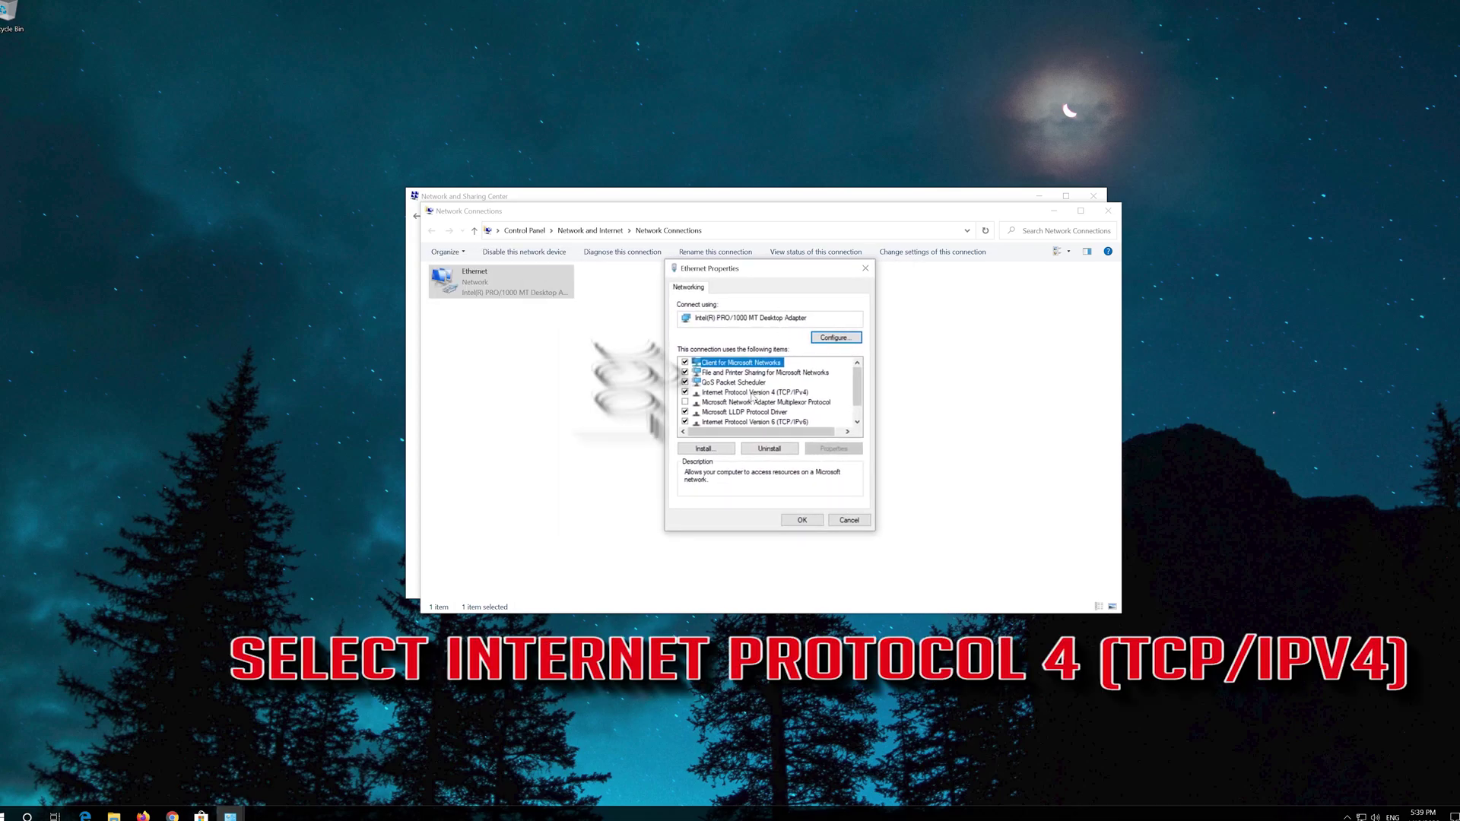
left_click(789, 392)
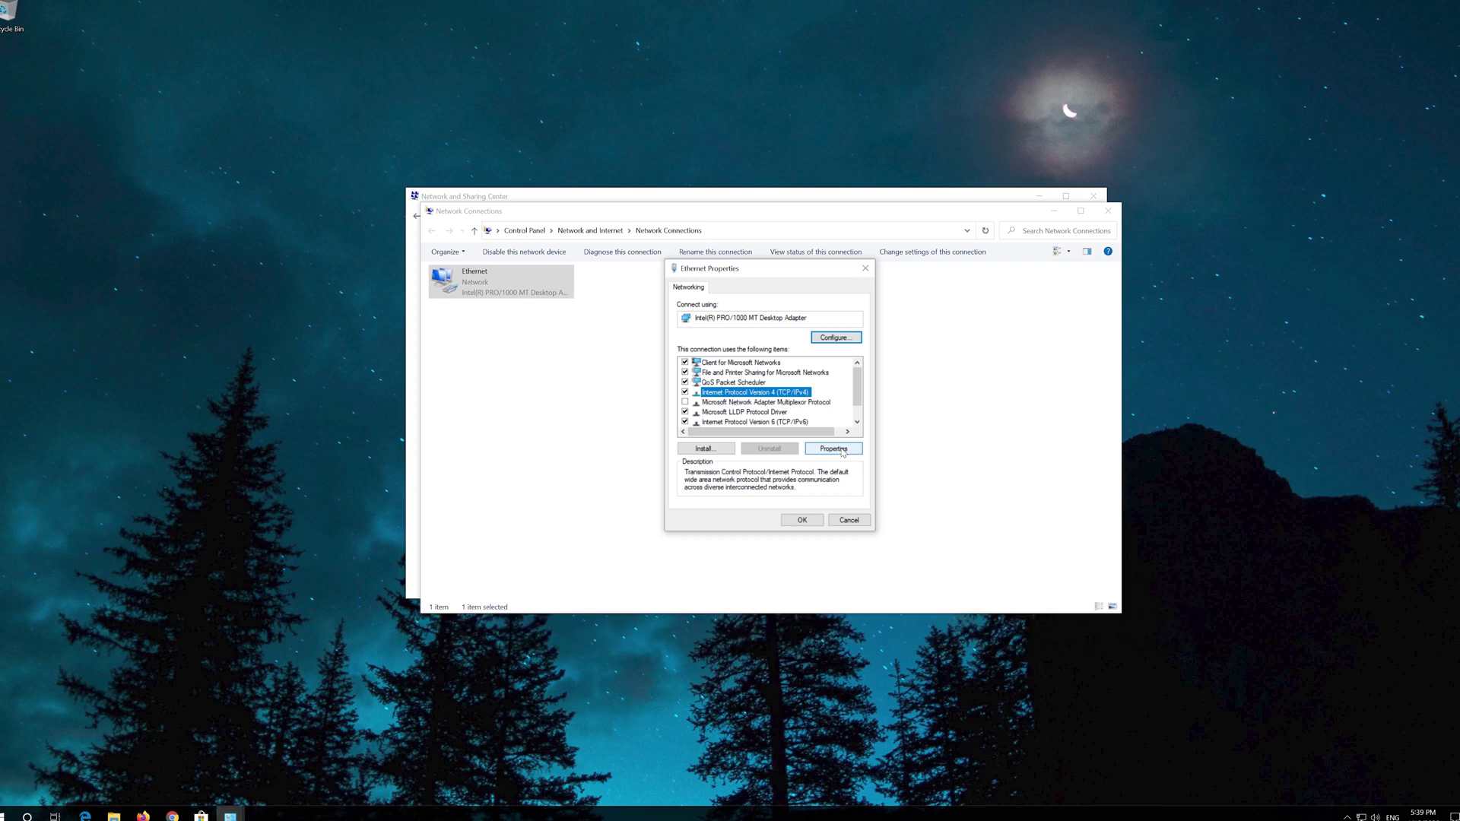
left_click(842, 450)
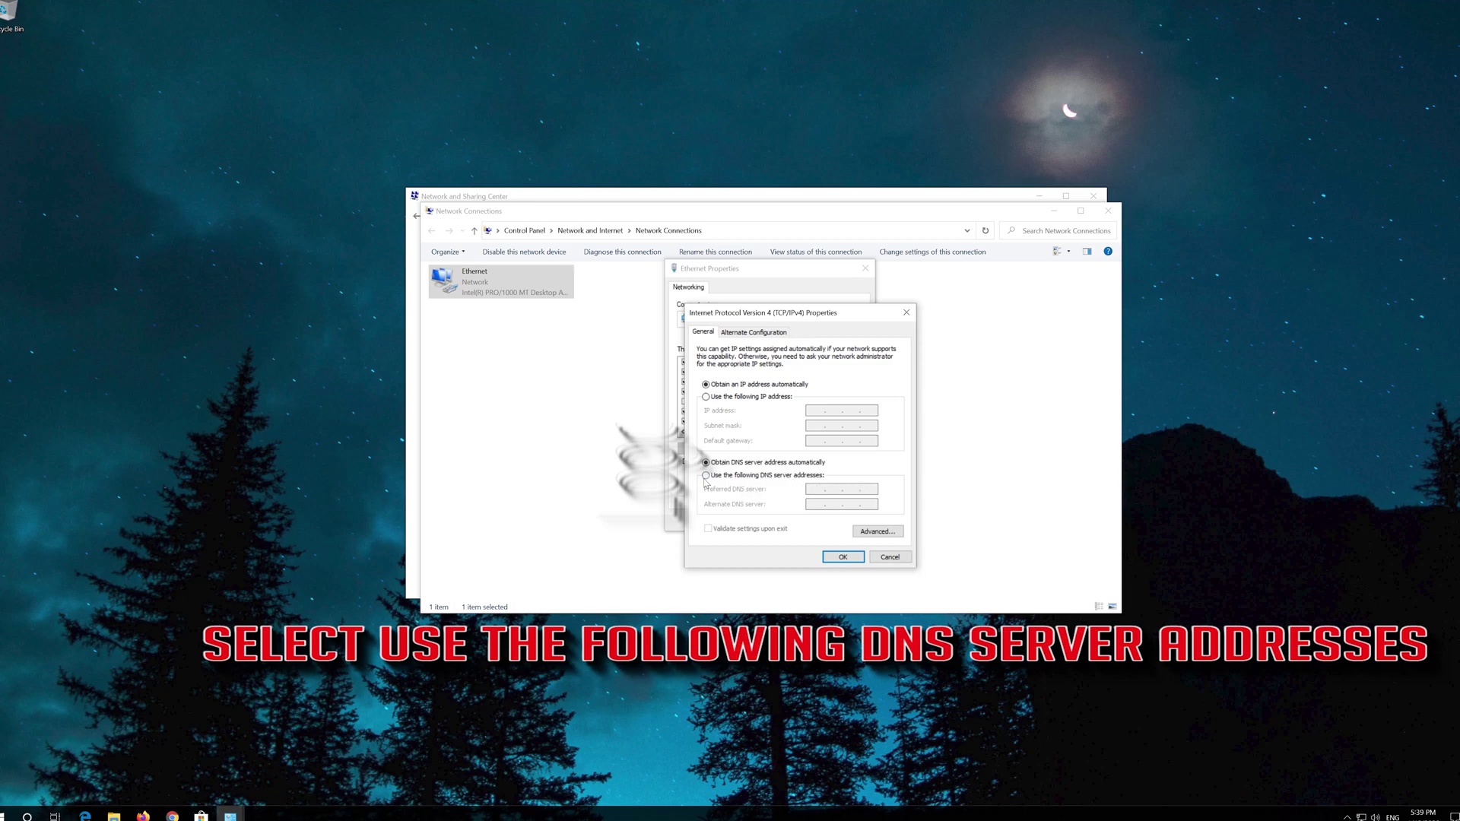
Set manual DNS servers 1.1.1.1 and 1.0.0.1, save, and close the adapter properties.
left_click(706, 476)
type("1 . 1 . 1 . 1")
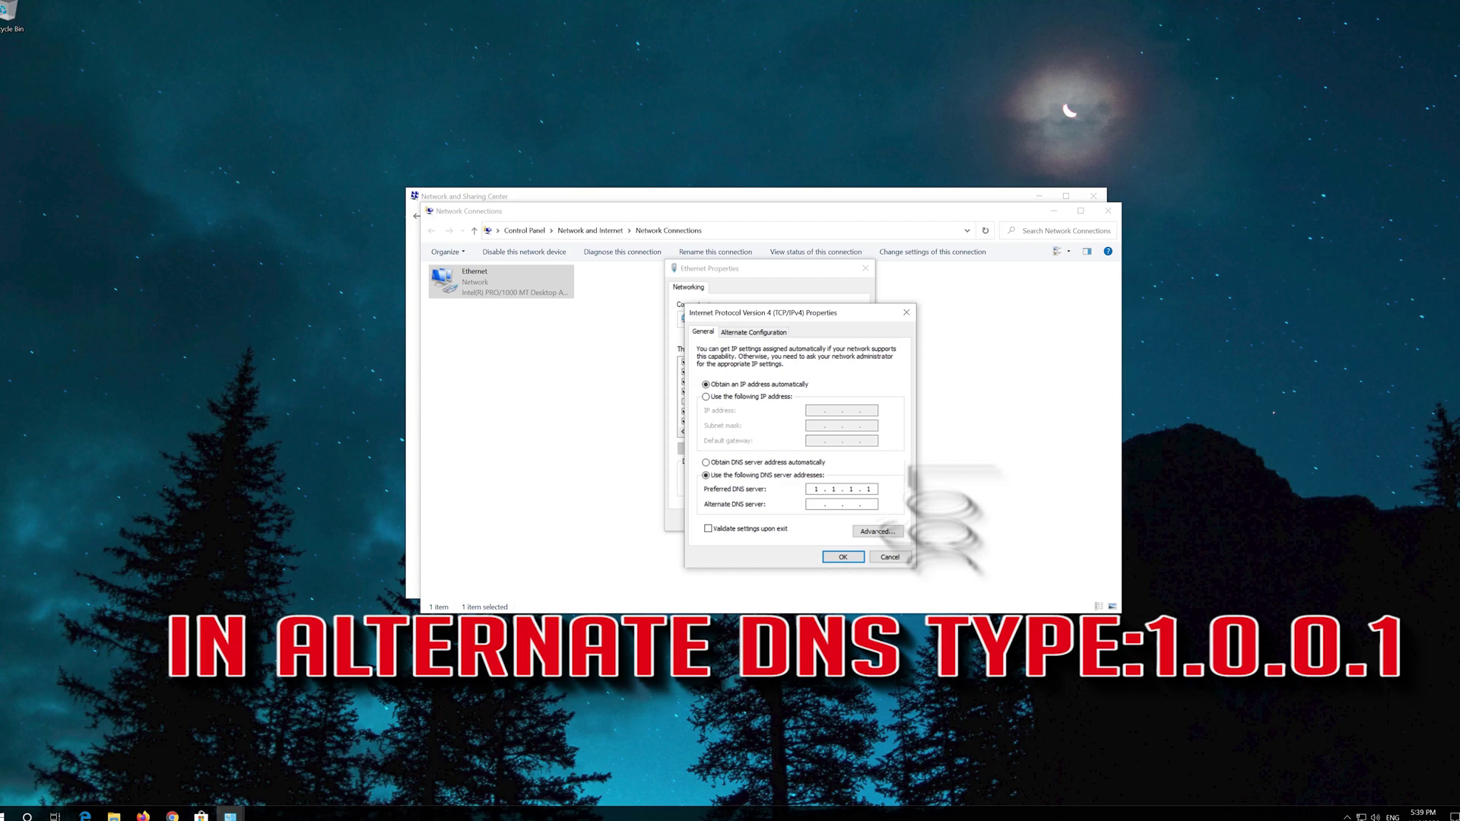
left_click(815, 502)
type("1")
type(".0.0.1")
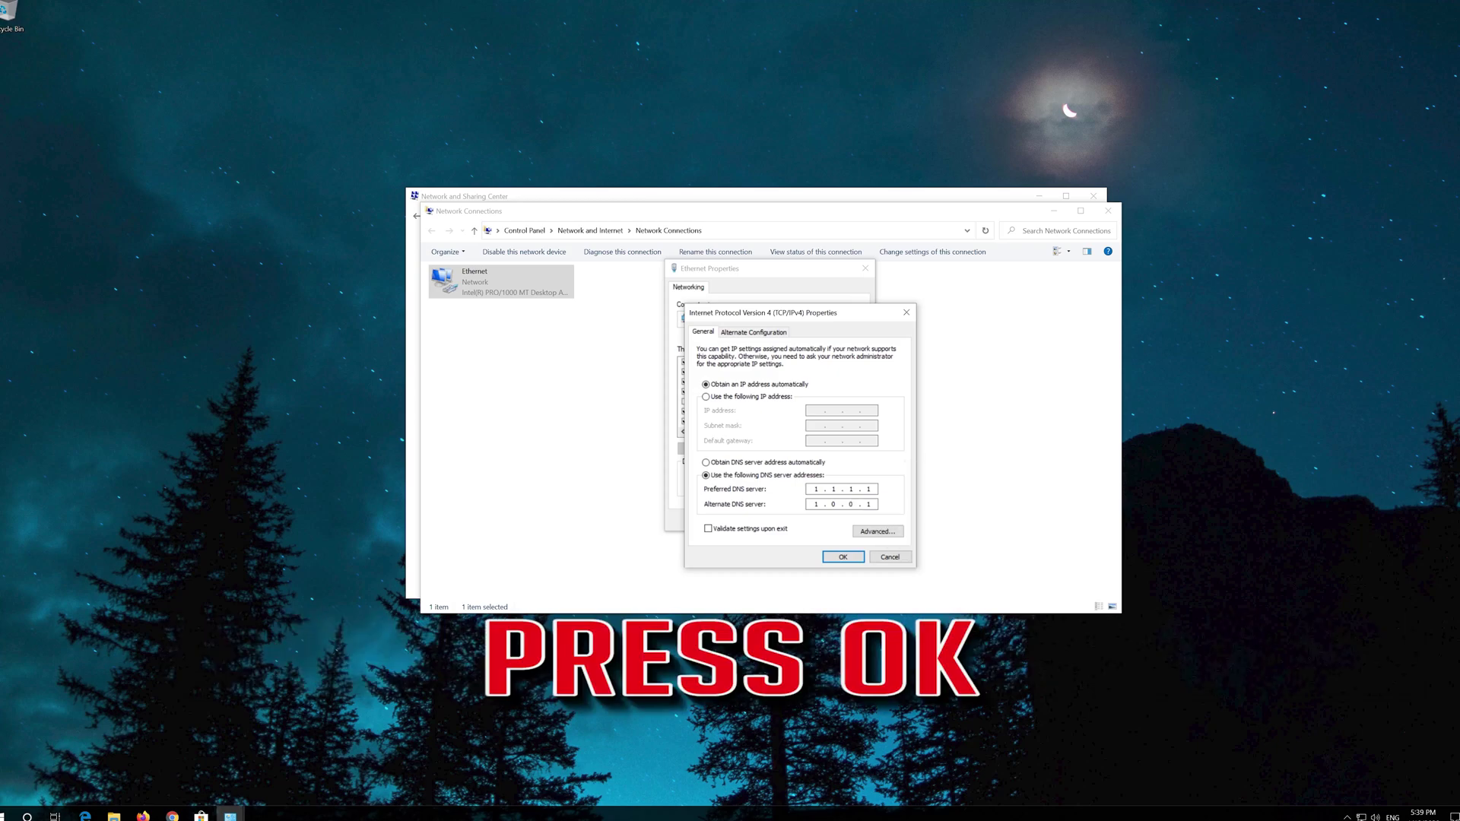
left_click(844, 558)
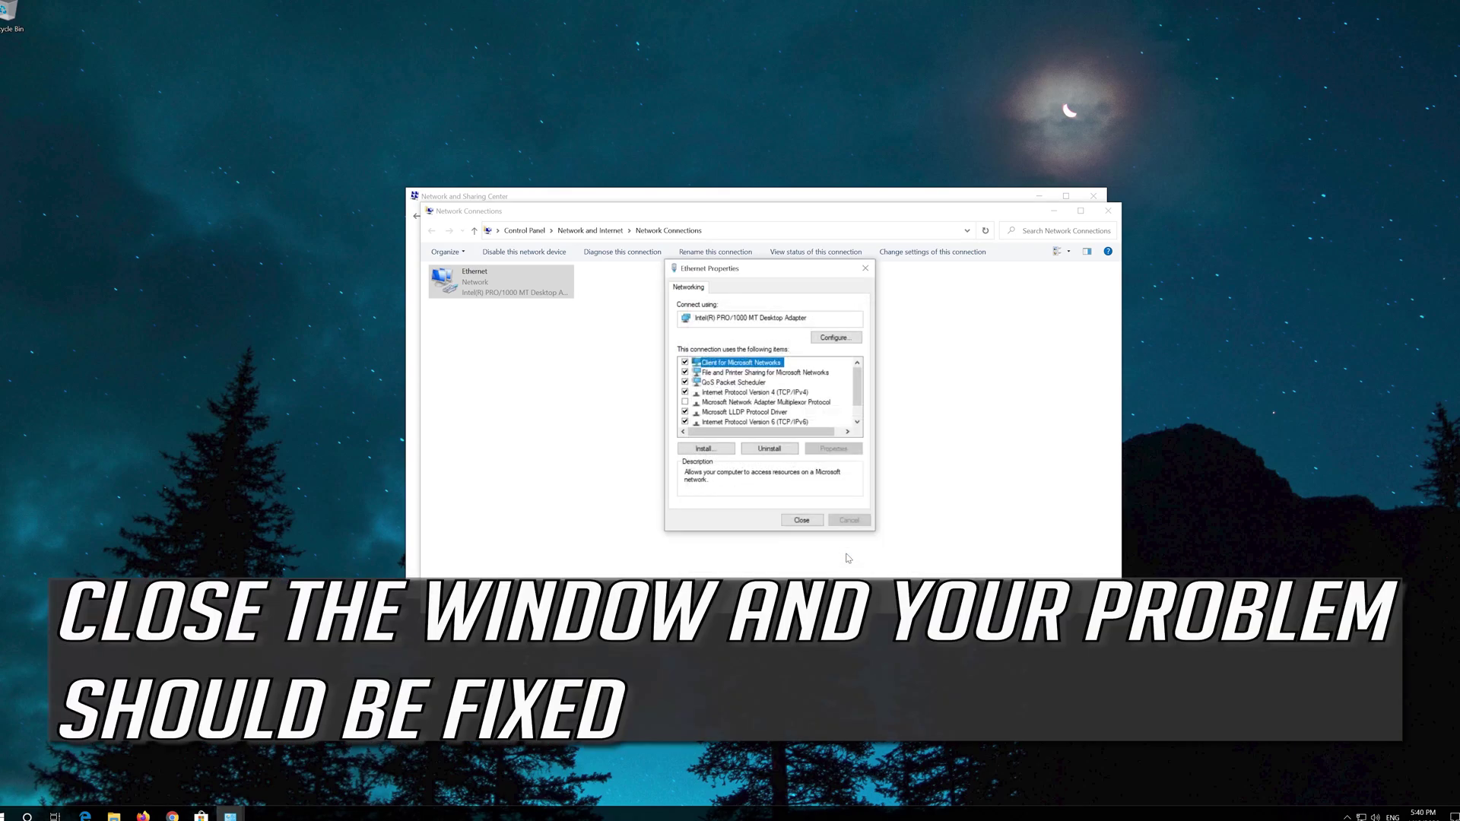
left_click(800, 523)
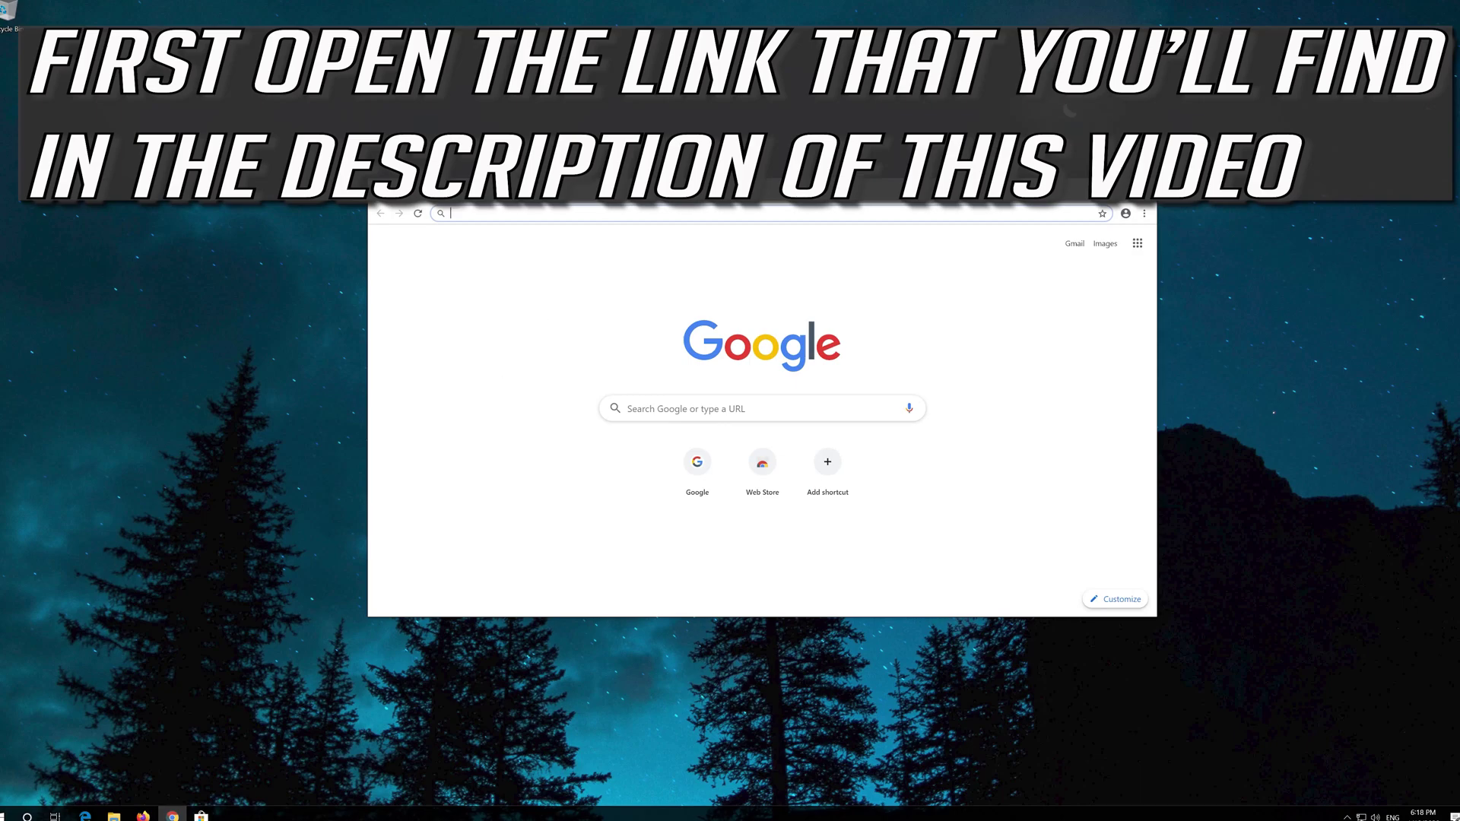
type("https://www.microsoft.com/en-us/software-download/windows10")
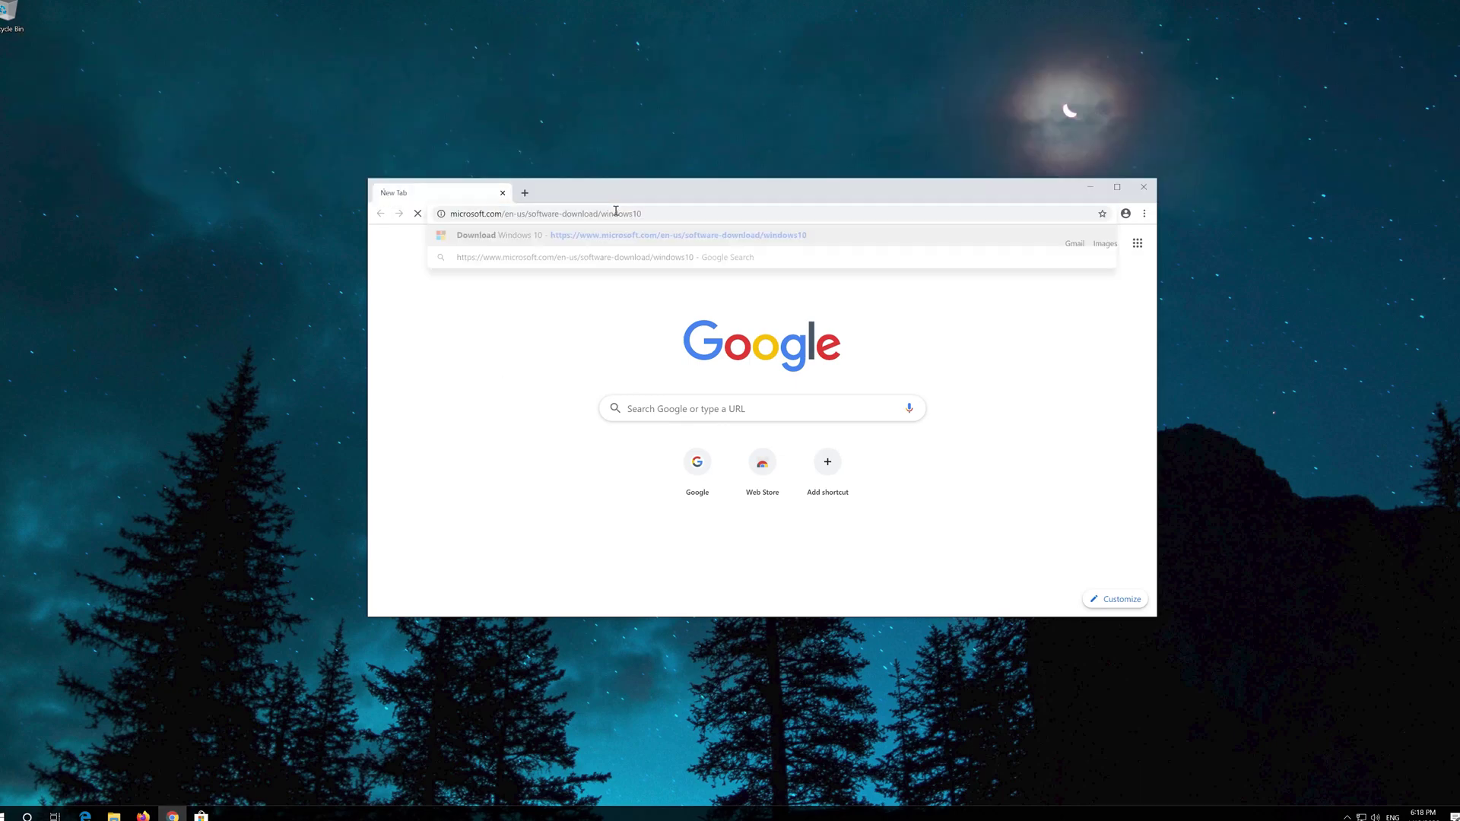
Load Microsoft's Windows 10 download page, download the Media Creation Tool, close Chrome and launch it.
key("Return")
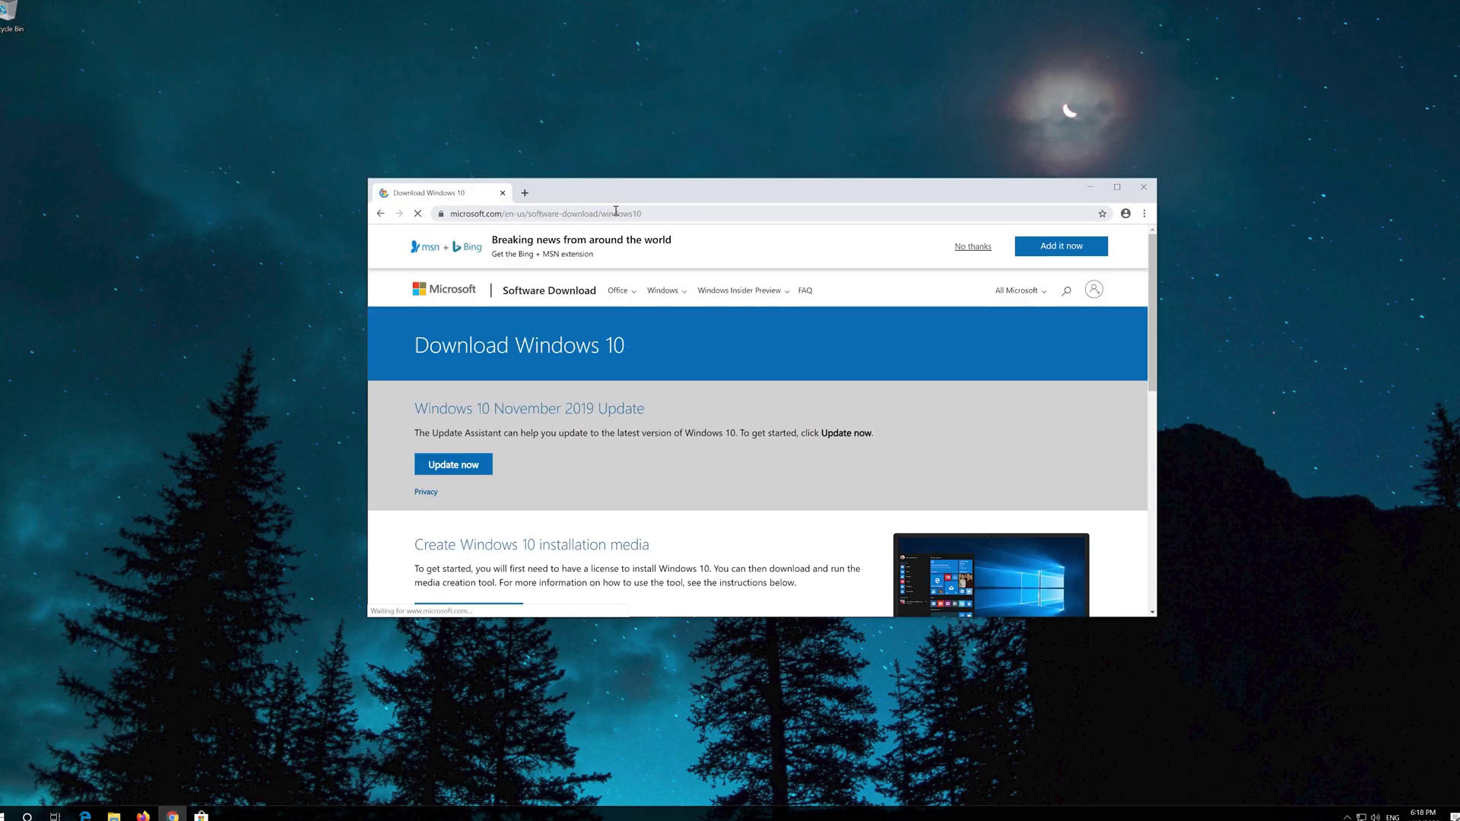
scroll(706, 444, "down", 1)
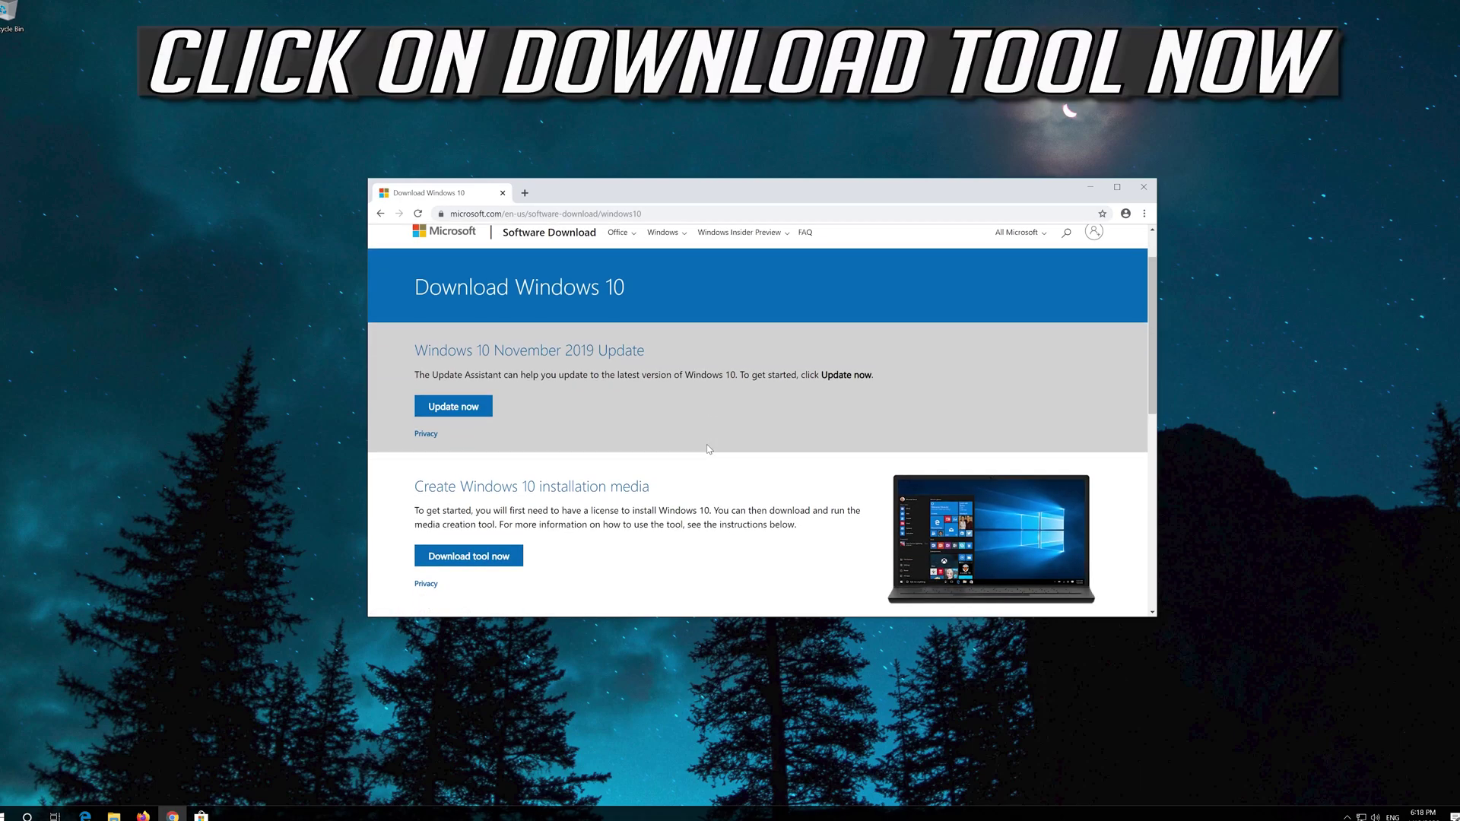
left_click(496, 556)
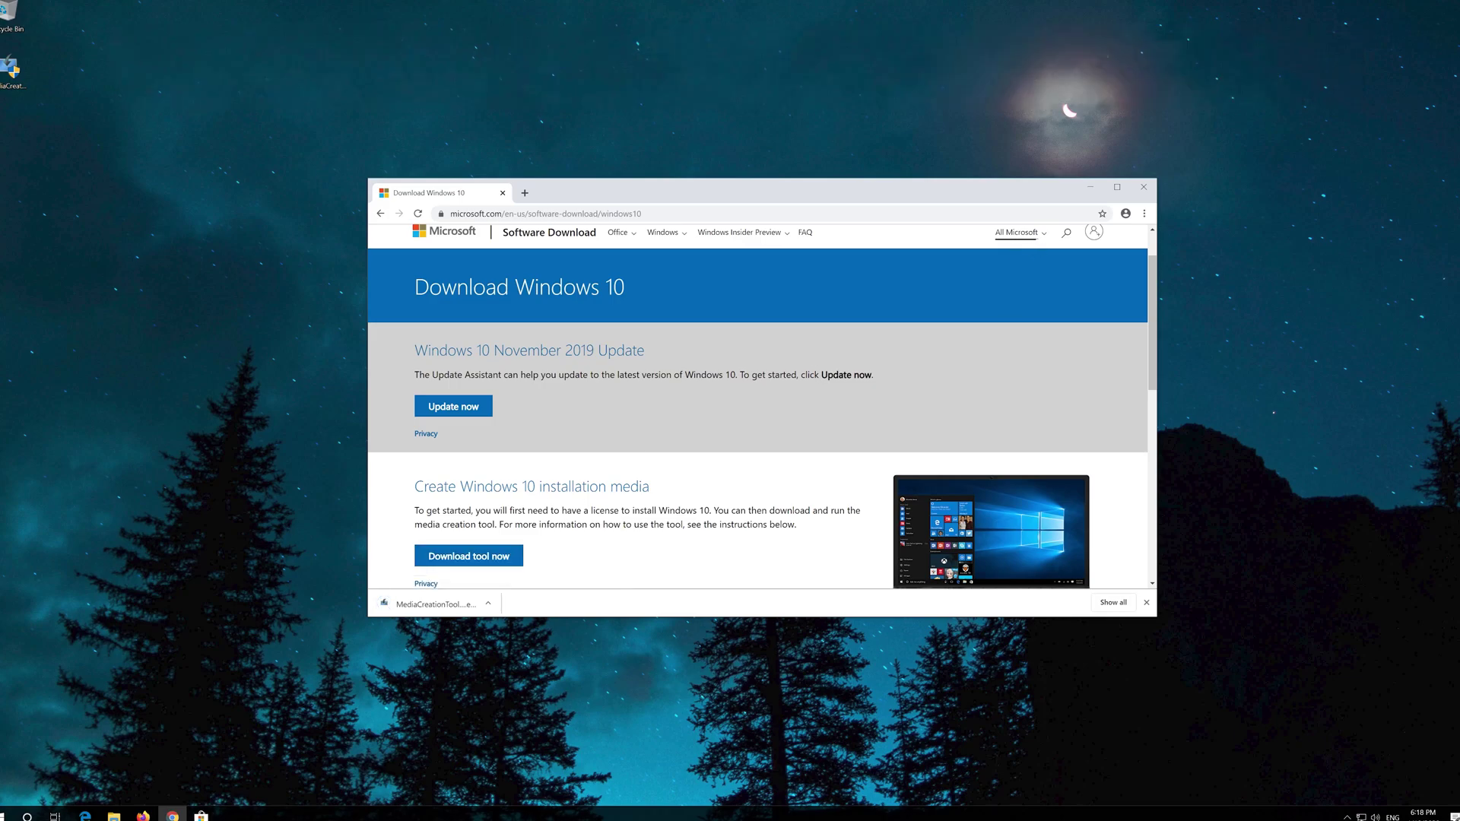
left_click(1144, 192)
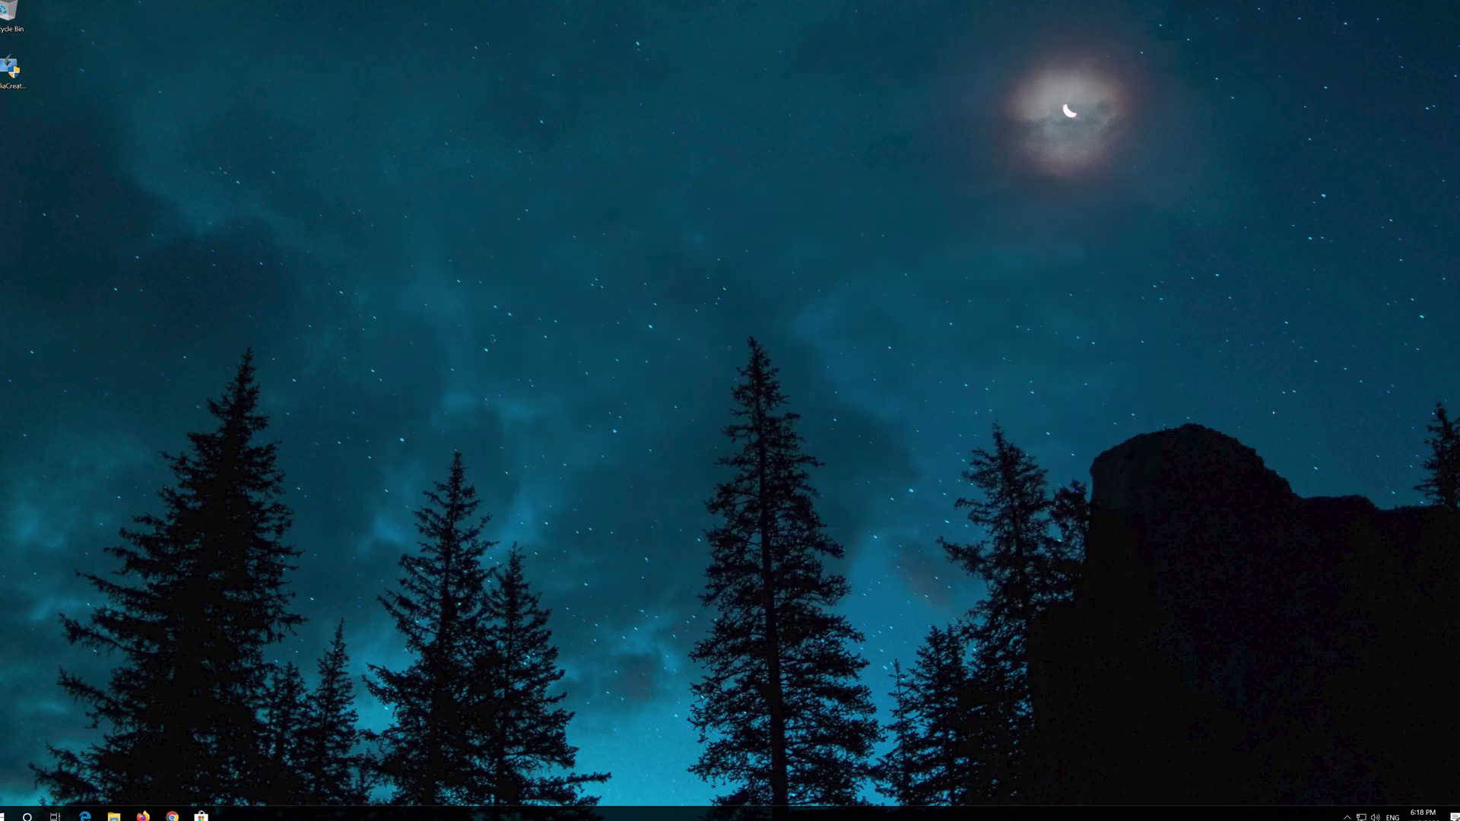
double_click(9, 76)
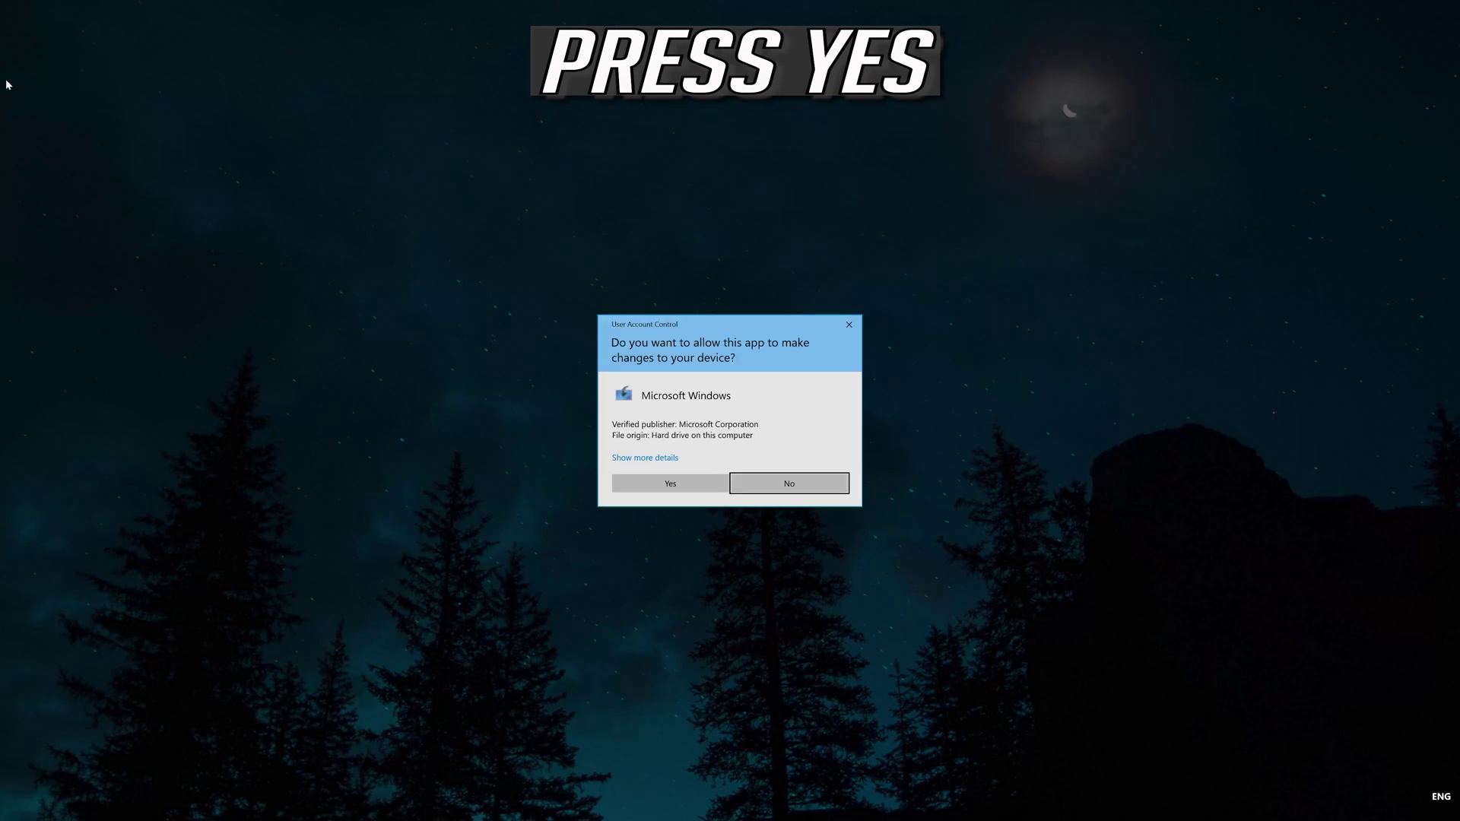
Approve UAC for the Media Creation Tool and accept its license terms.
left_click(697, 488)
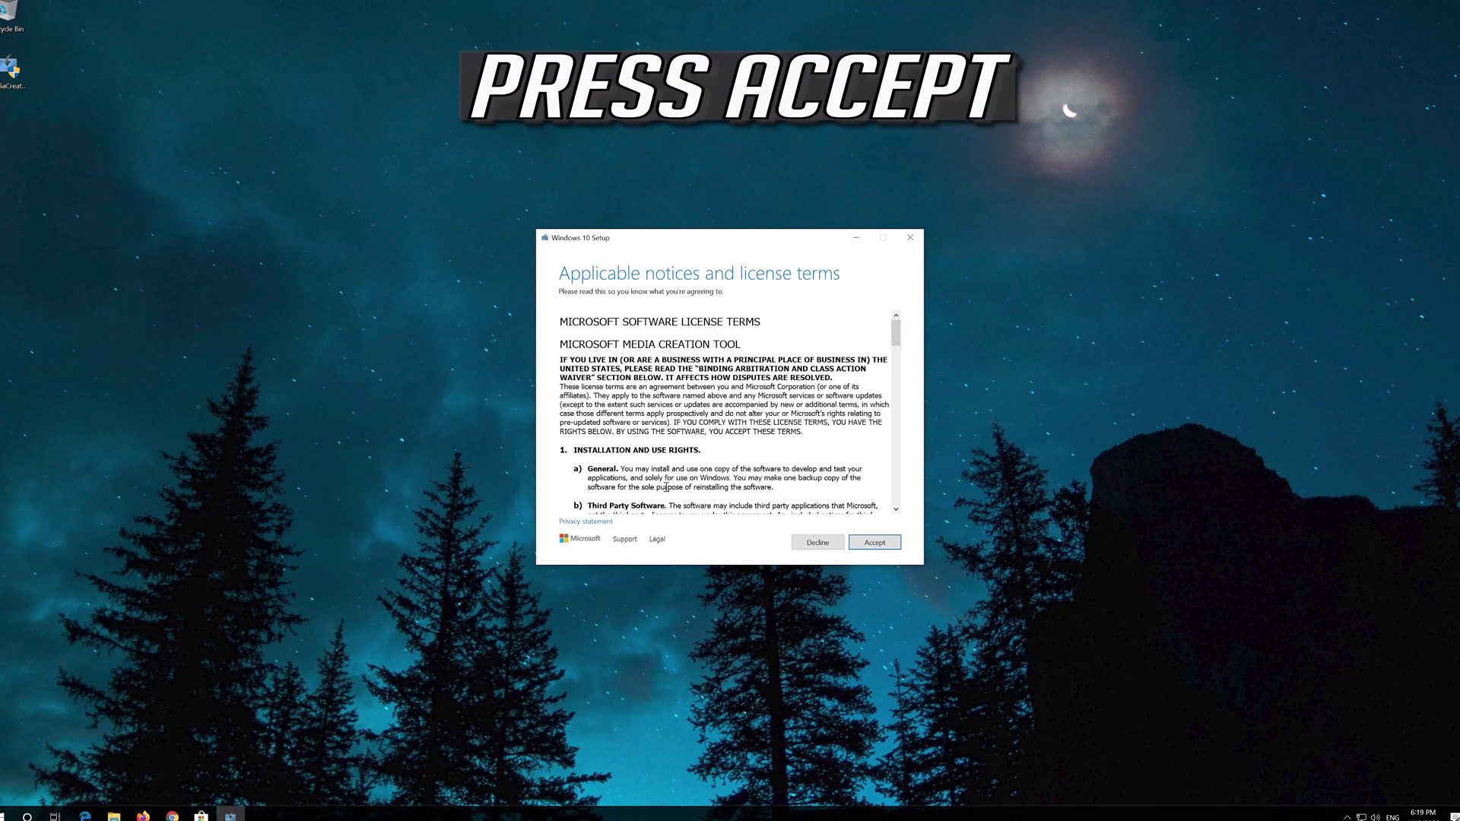
left_click(894, 543)
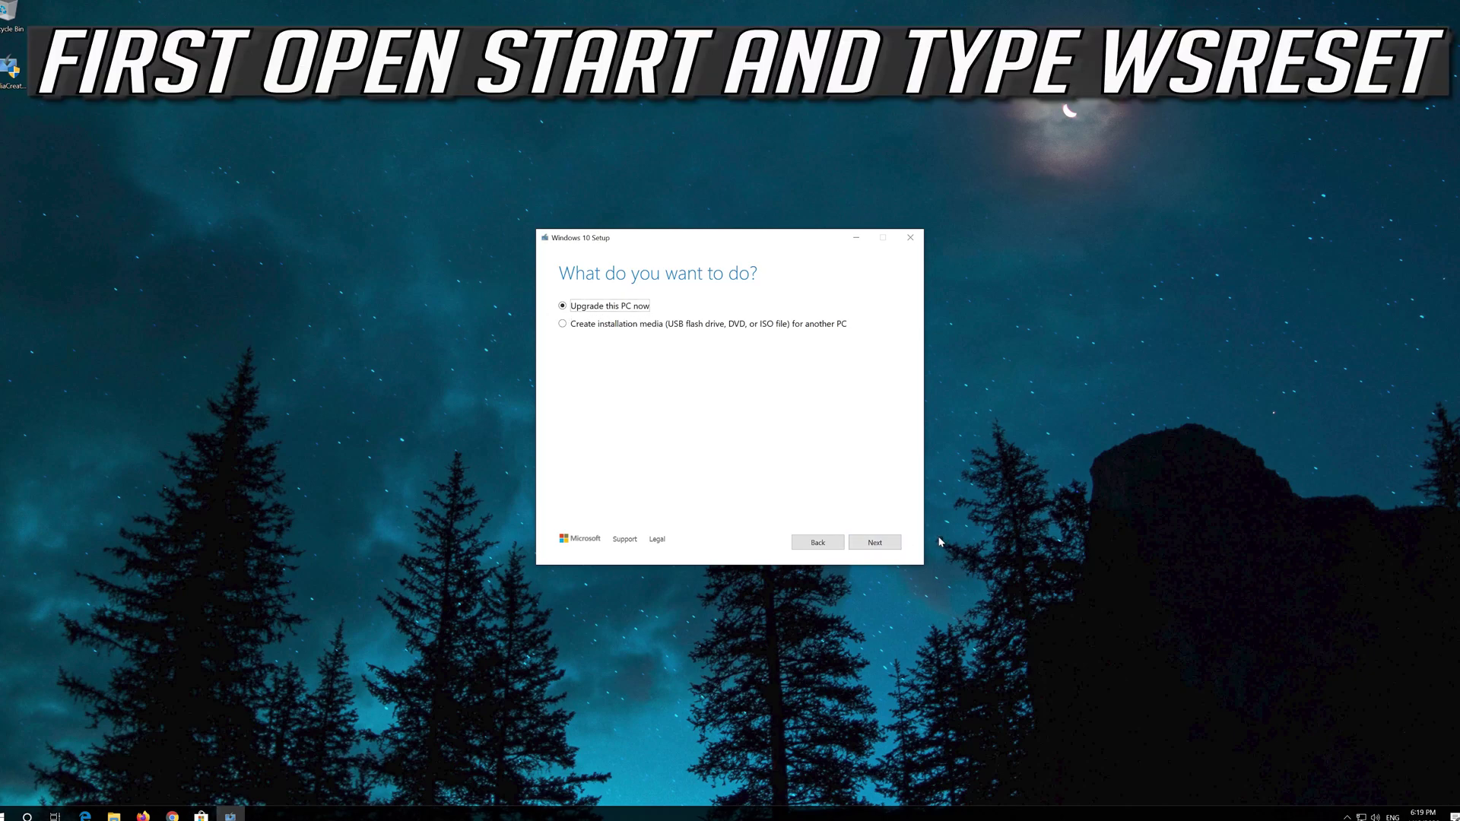
Choose 'Upgrade this PC now', accept the terms and start the install keeping files and apps.
left_click(872, 545)
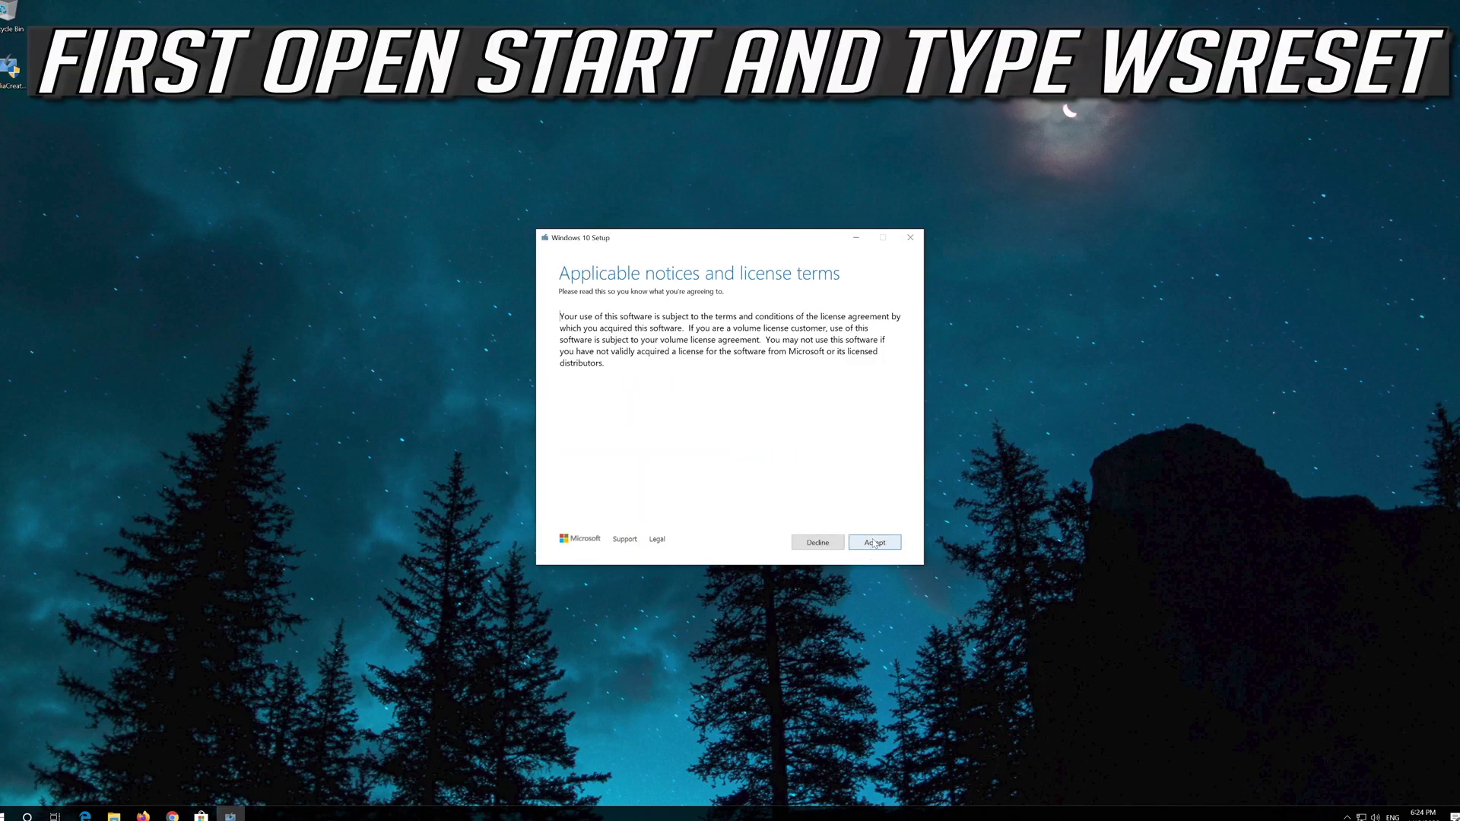
left_click(882, 542)
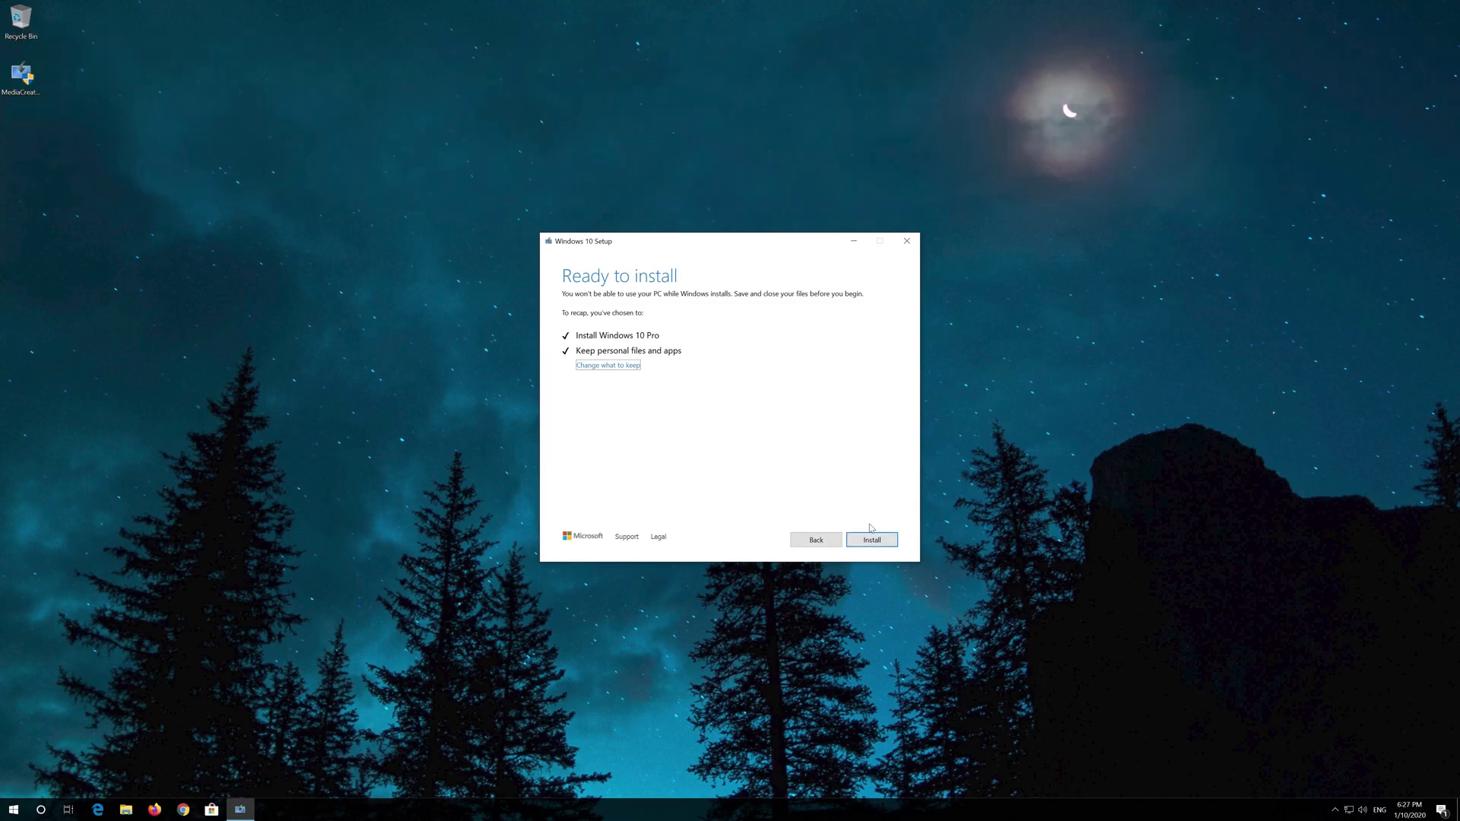
left_click(869, 542)
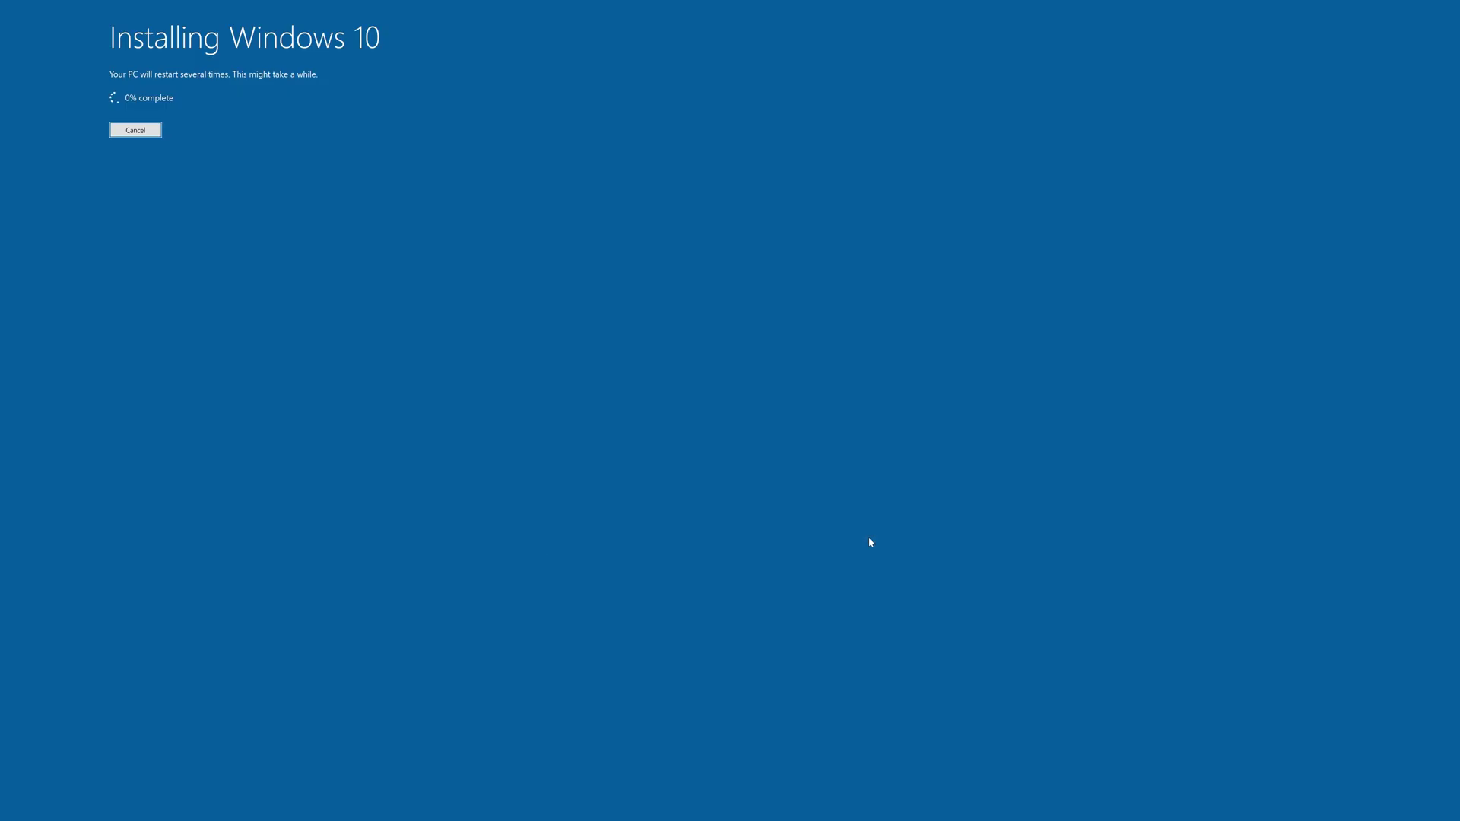